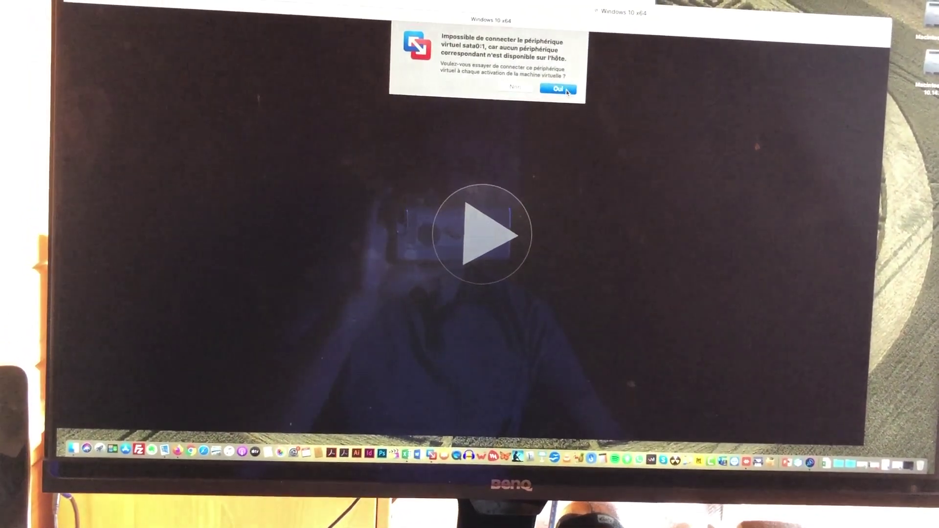
# Agree to try connecting the virtual device sata0:1 each time the virtual machine starts.
pyautogui.click(566, 85)
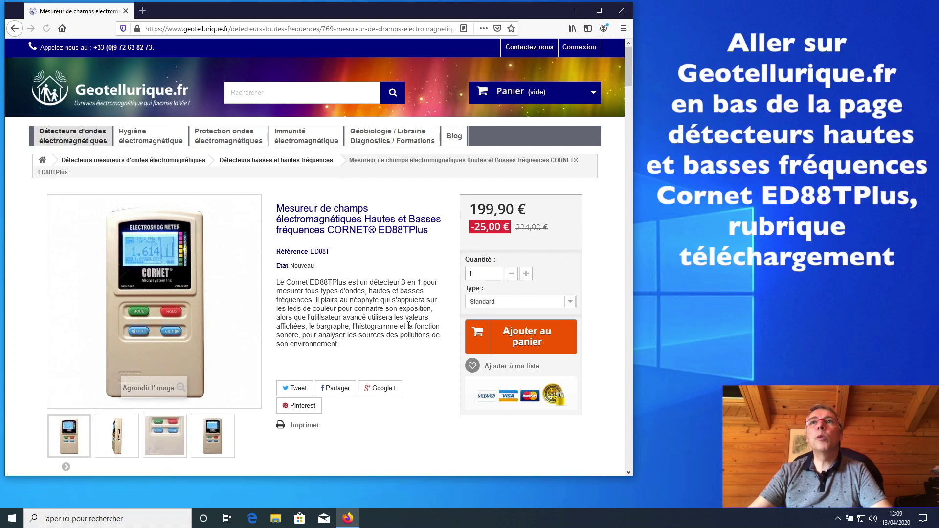
# Download the Monitoring Cornet archive from the product page's download section, saving it as a file.
pyautogui.moveTo(629, 70); pyautogui.dragTo(621, 421)
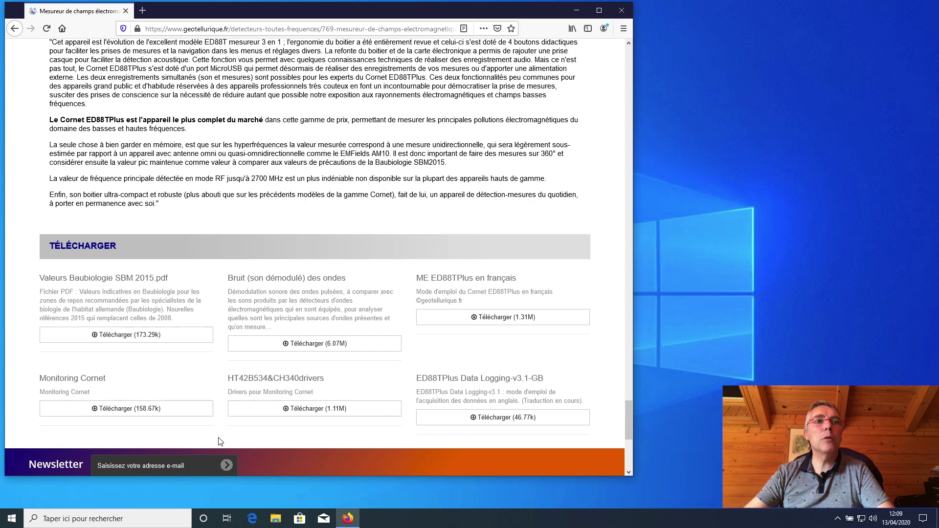
pyautogui.click(132, 413)
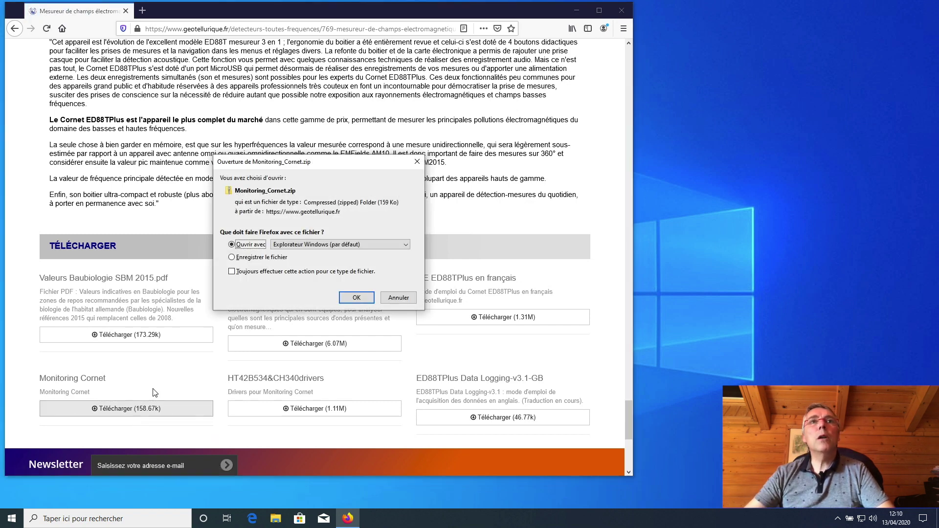
pyautogui.click(238, 260)
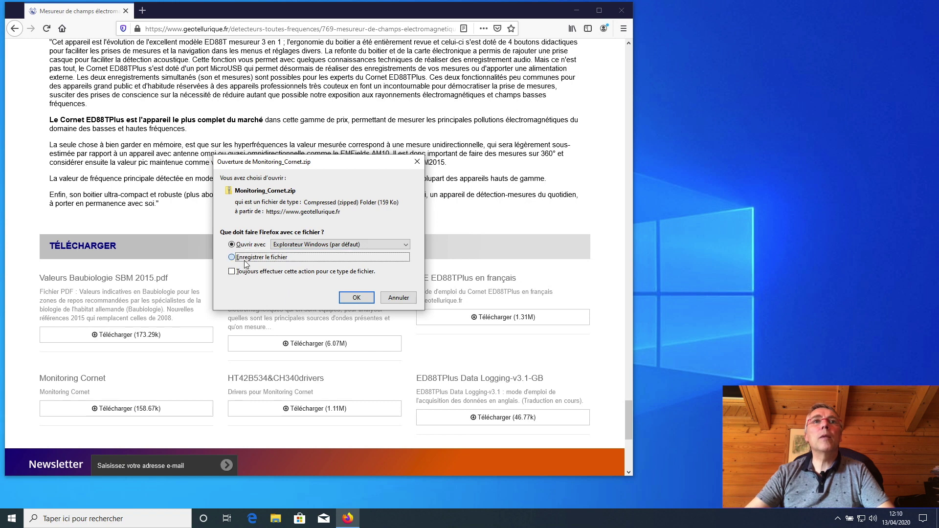
pyautogui.click(362, 297)
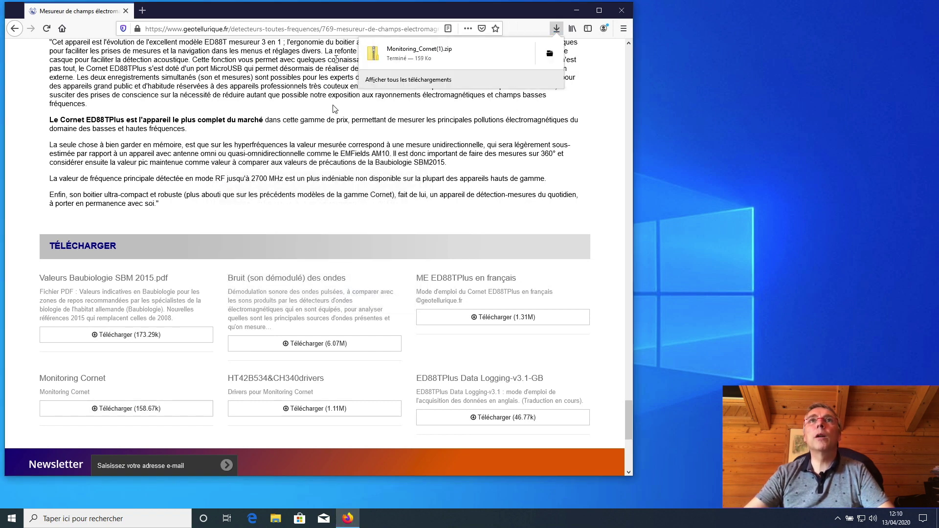
# Extract the Monitoring_Cornet folder from the downloaded archive to the desktop and place it below the Firefox shortcut.
pyautogui.click(376, 84)
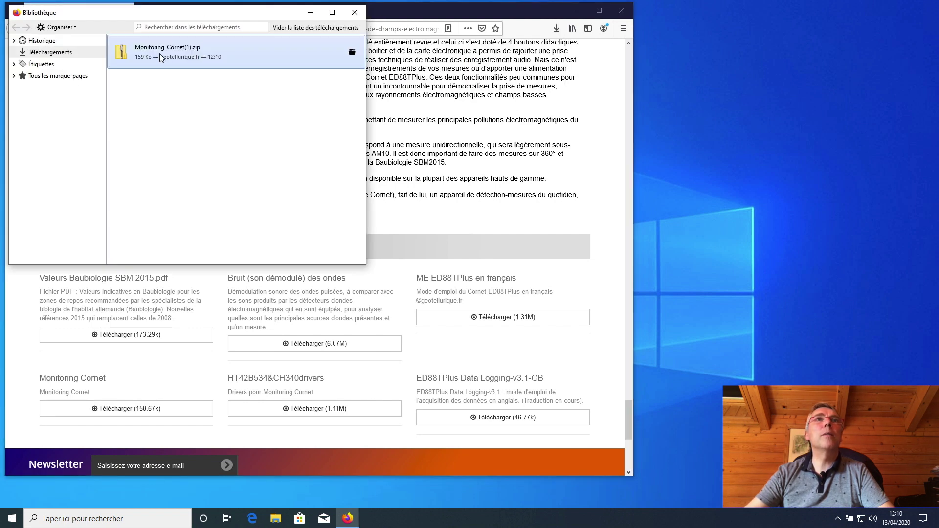
pyautogui.doubleClick(162, 54)
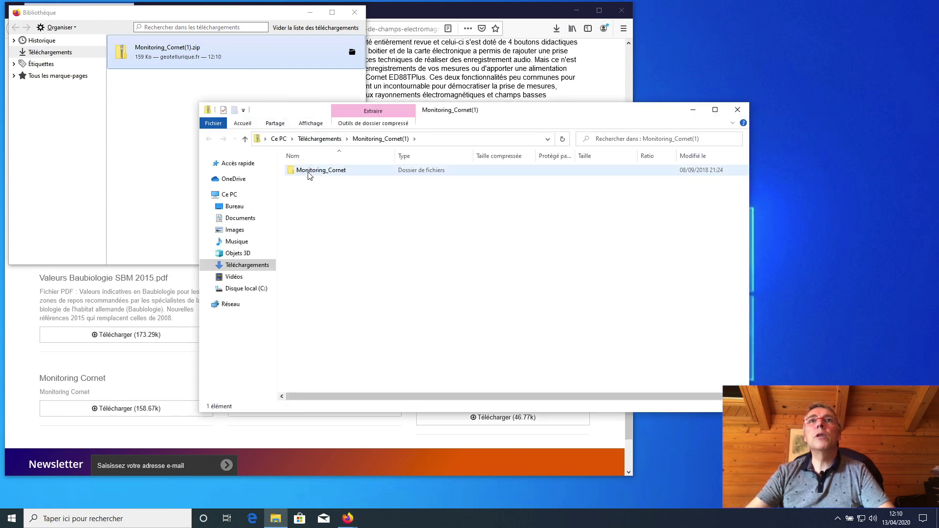
pyautogui.moveTo(310, 176); pyautogui.dragTo(759, 60)
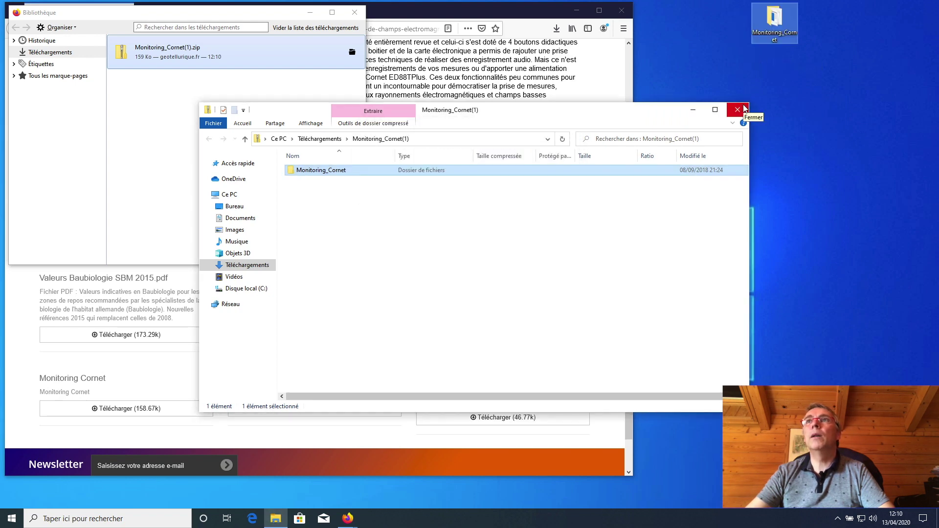
pyautogui.click(742, 106)
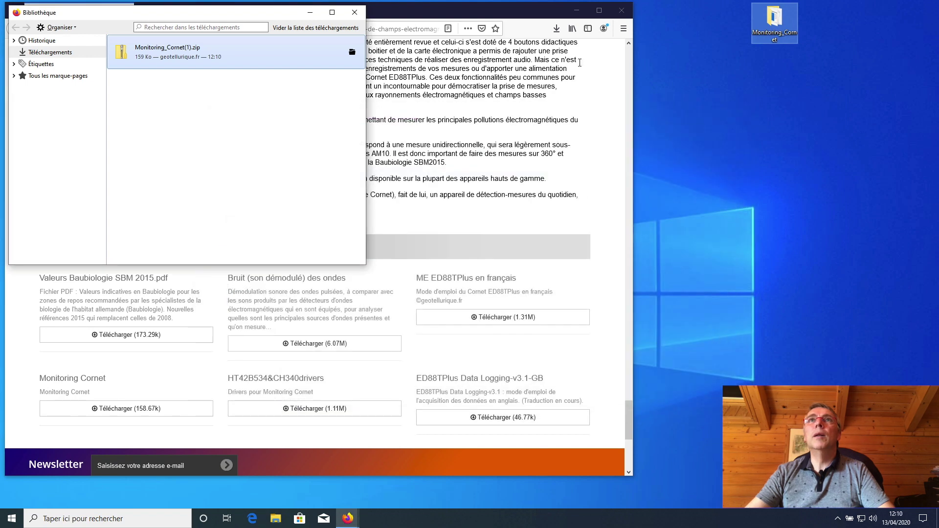
pyautogui.click(354, 12)
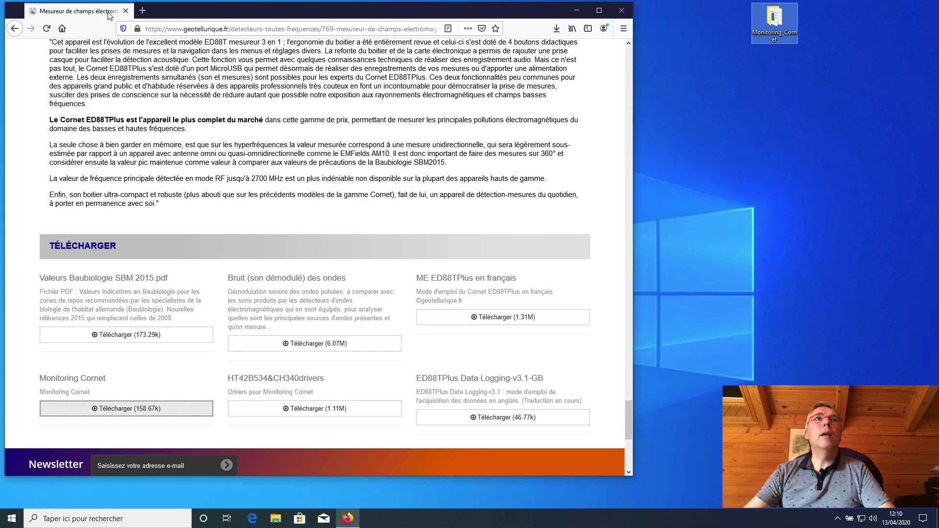
pyautogui.click(624, 9)
pyautogui.moveTo(778, 20); pyautogui.dragTo(31, 119)
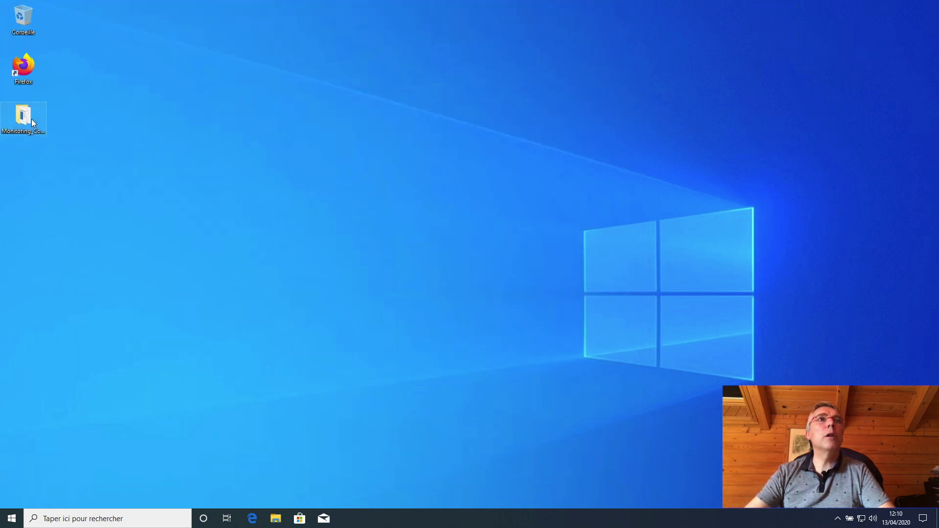
# Open the Monitoring_Cornet folder and connect the QinHeng USB2.0-Serial device to Windows.
pyautogui.doubleClick(31, 119)
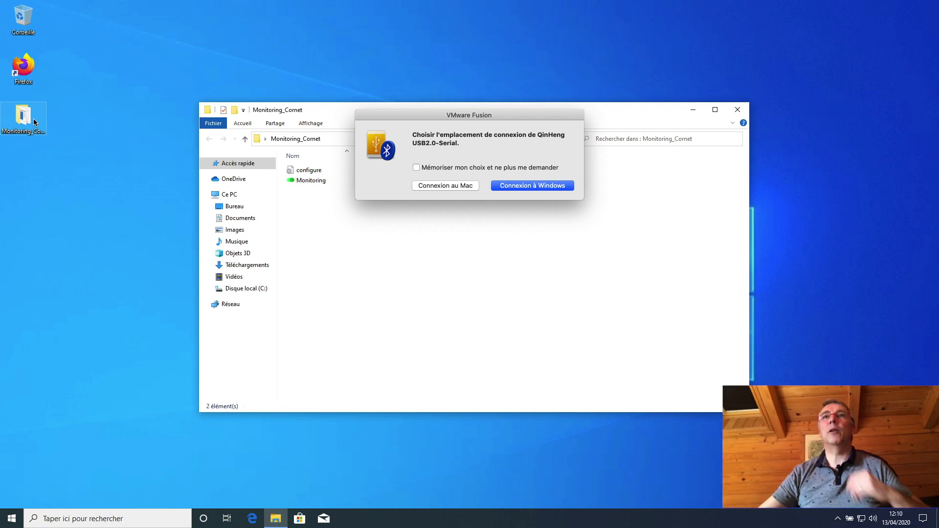
pyautogui.click(537, 187)
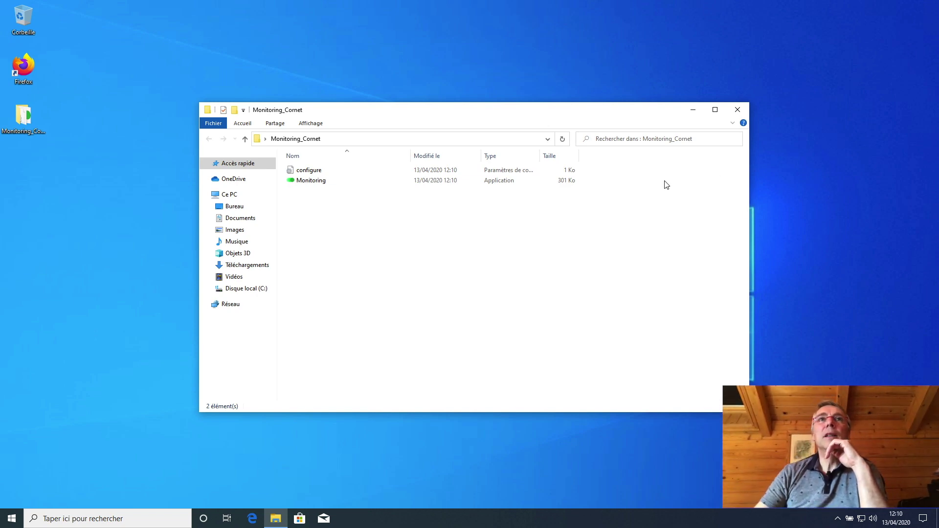
# Launch the Monitoring application from the folder and allow it to run despite the SmartScreen block.
pyautogui.doubleClick(306, 184)
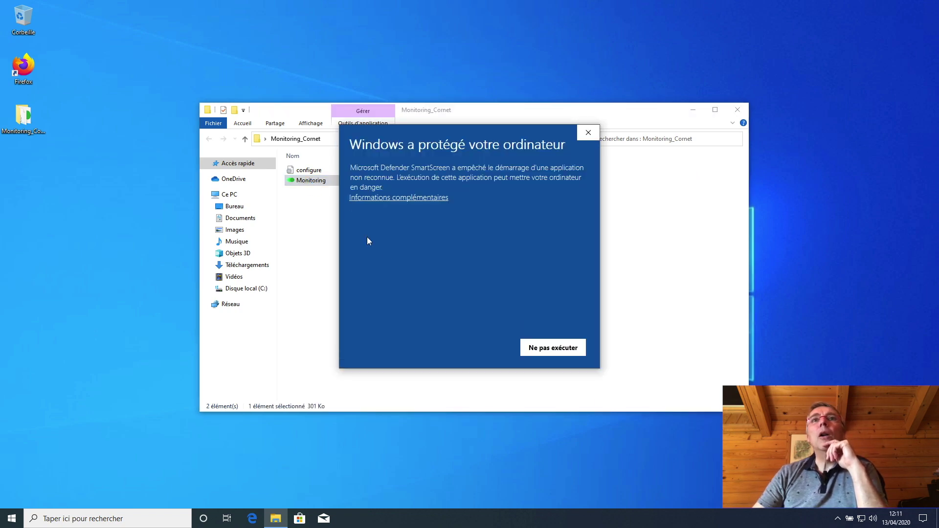
pyautogui.click(400, 198)
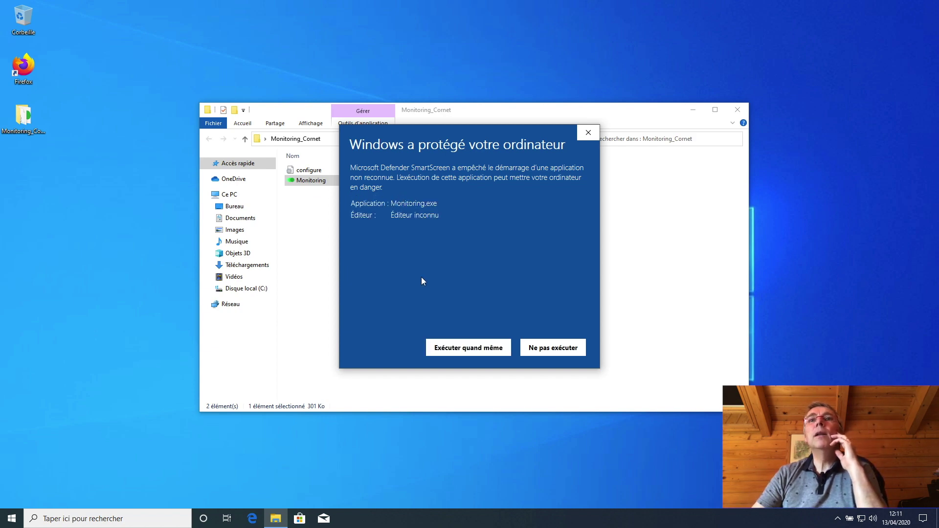
pyautogui.click(463, 353)
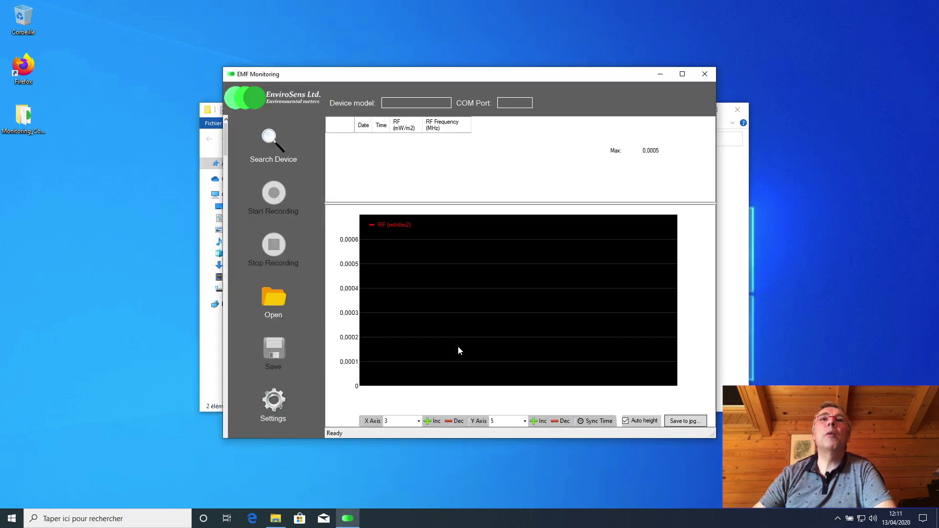
# Detect the connected Cornet meter and record a run of its RF measurements.
pyautogui.click(270, 141)
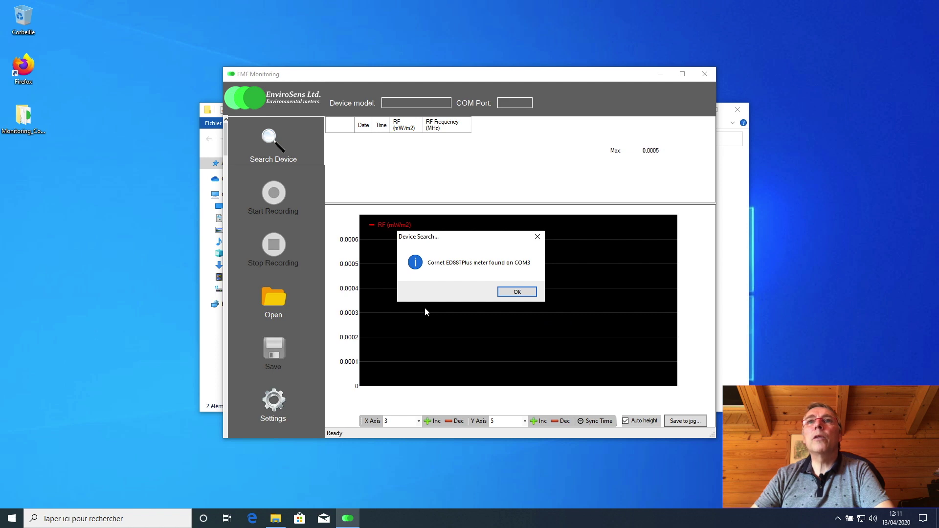
pyautogui.click(522, 293)
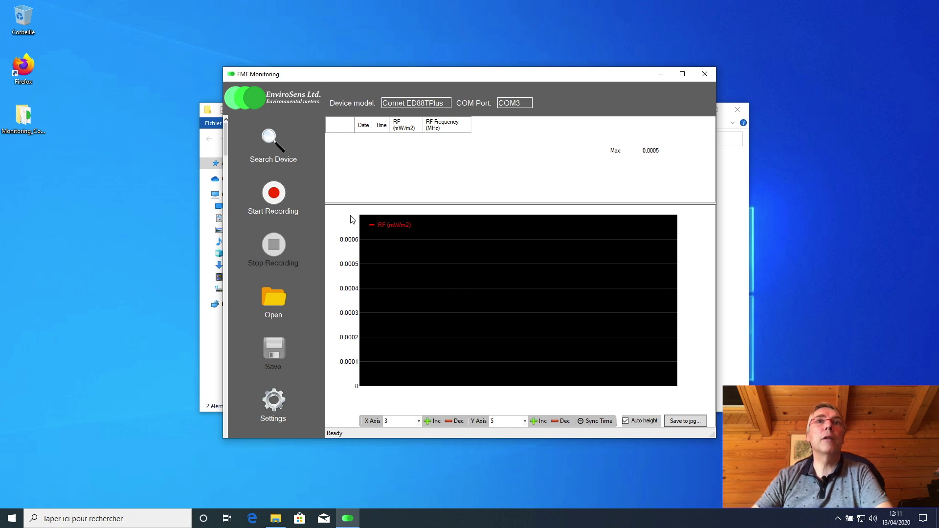
pyautogui.click(274, 193)
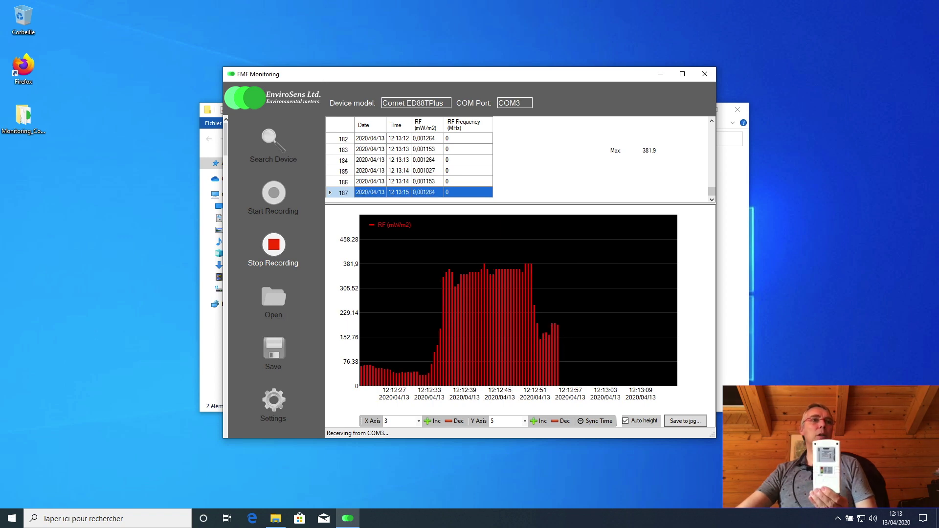
pyautogui.click(273, 247)
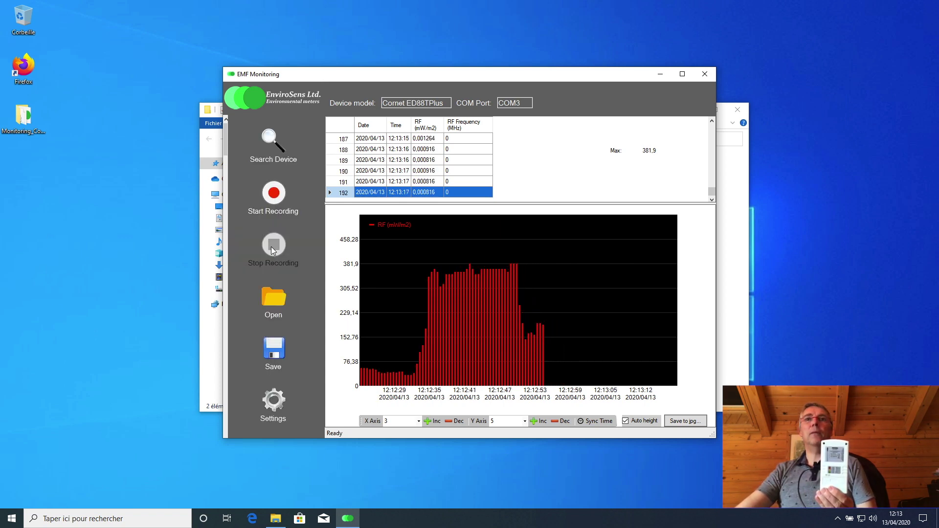
# Save the recorded measurements to the desktop as an Env file named log.
pyautogui.click(270, 347)
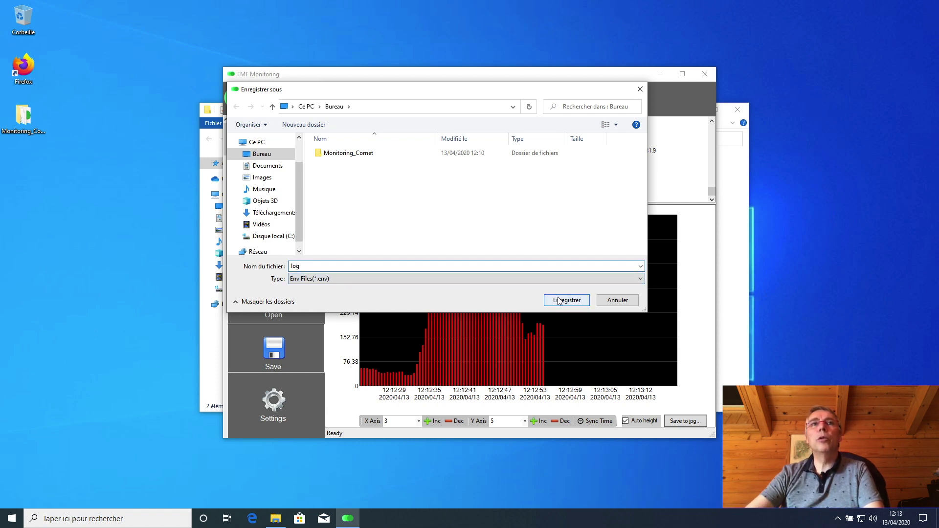
pyautogui.click(641, 267)
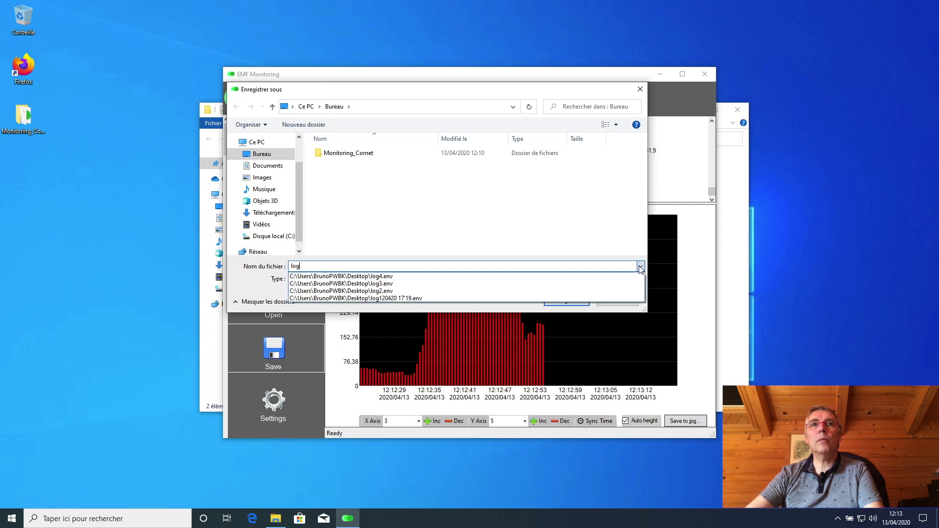
pyautogui.click(641, 268)
pyautogui.click(565, 301)
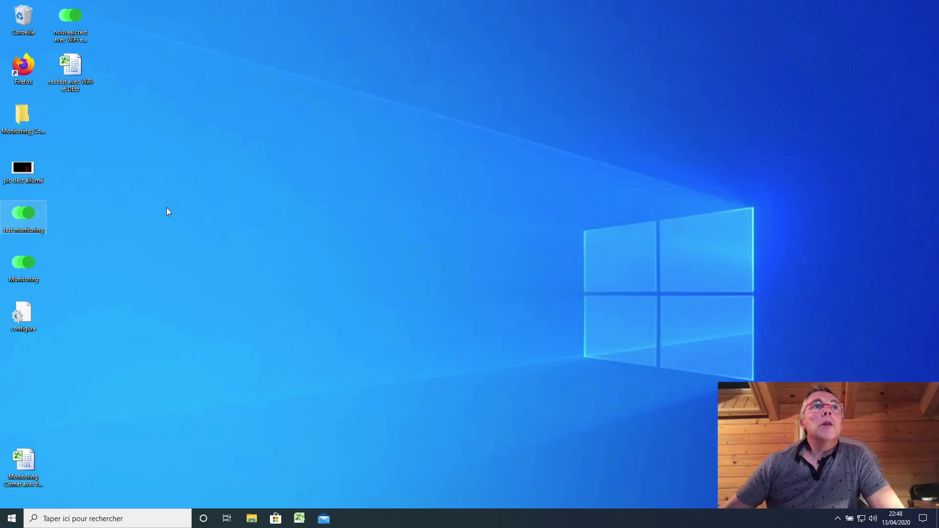
# Start Monitoring from the desktop and open the recording "nouveau test avec WiFi et DECT".
pyautogui.doubleClick(22, 262)
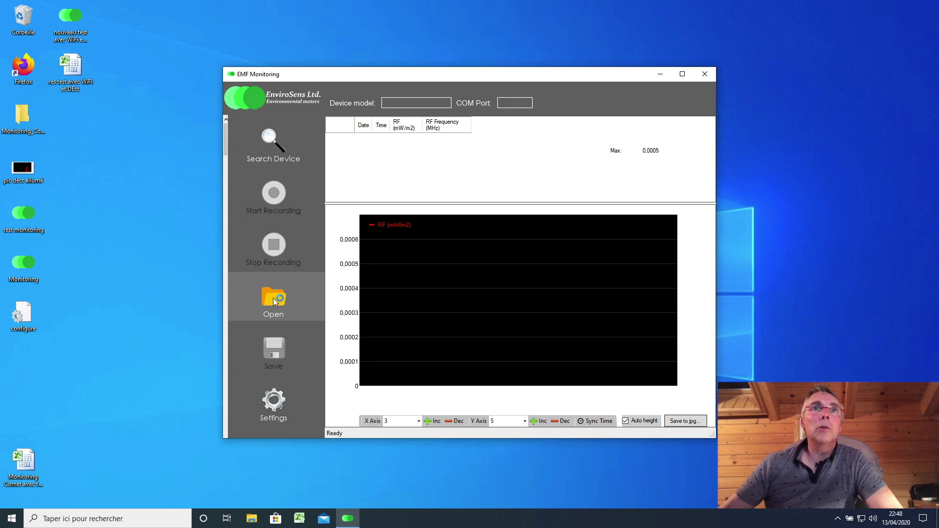
pyautogui.click(273, 298)
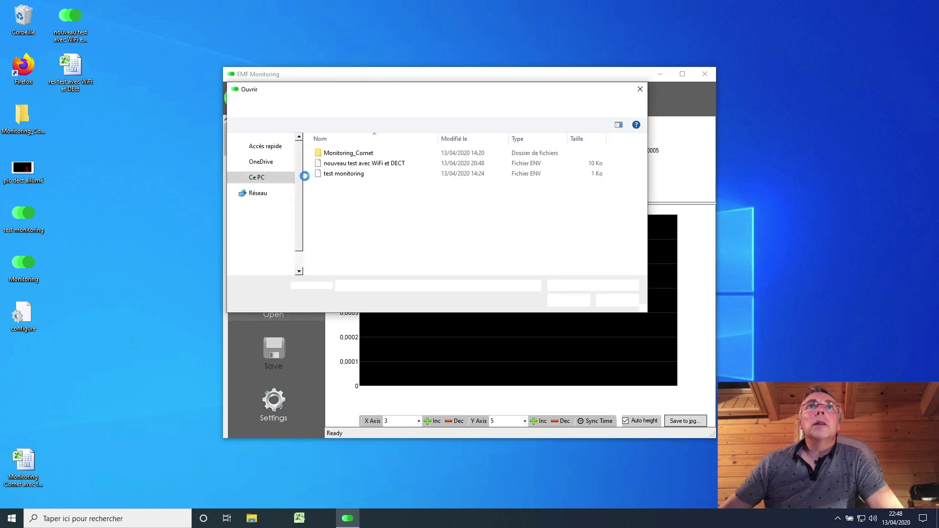
pyautogui.click(374, 164)
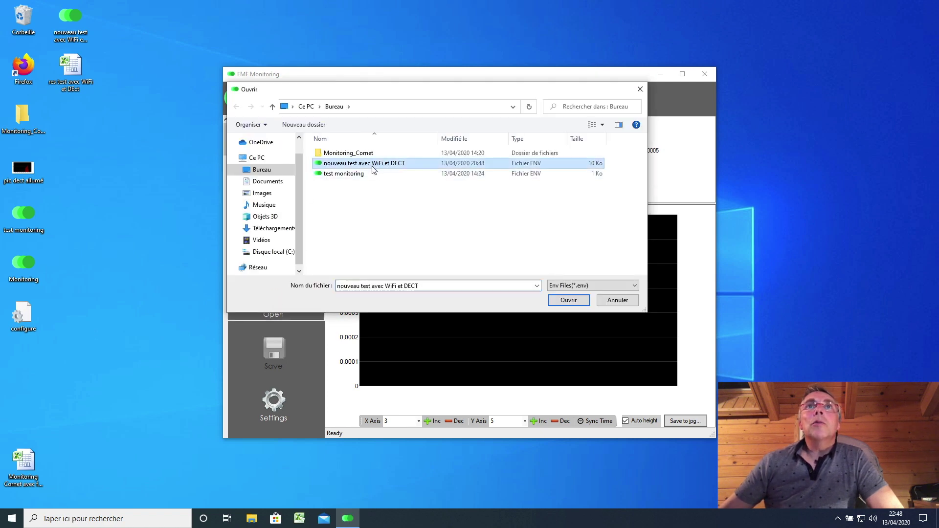
pyautogui.click(570, 299)
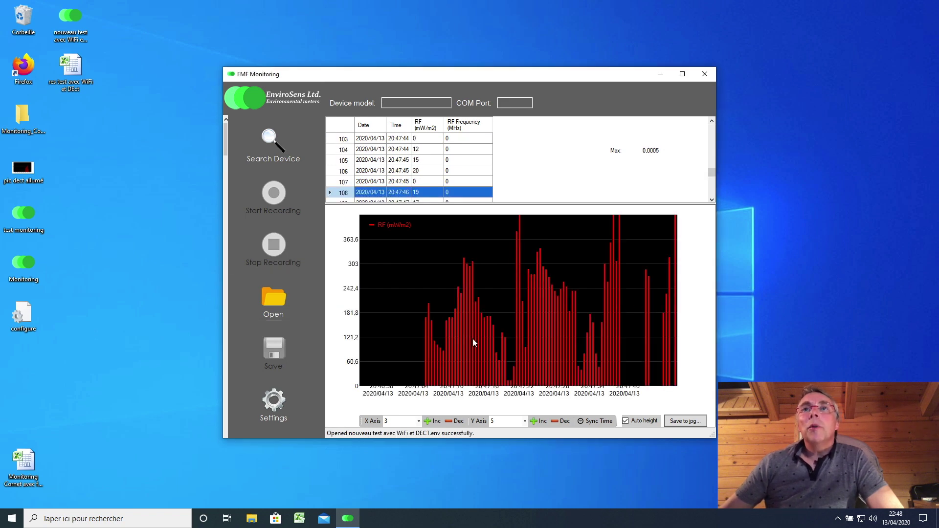
# Examine the recording's RF readings around 20:47 to 20:48 in the table and their matching peaks on the graph.
pyautogui.scroll(-3, 415, 163)
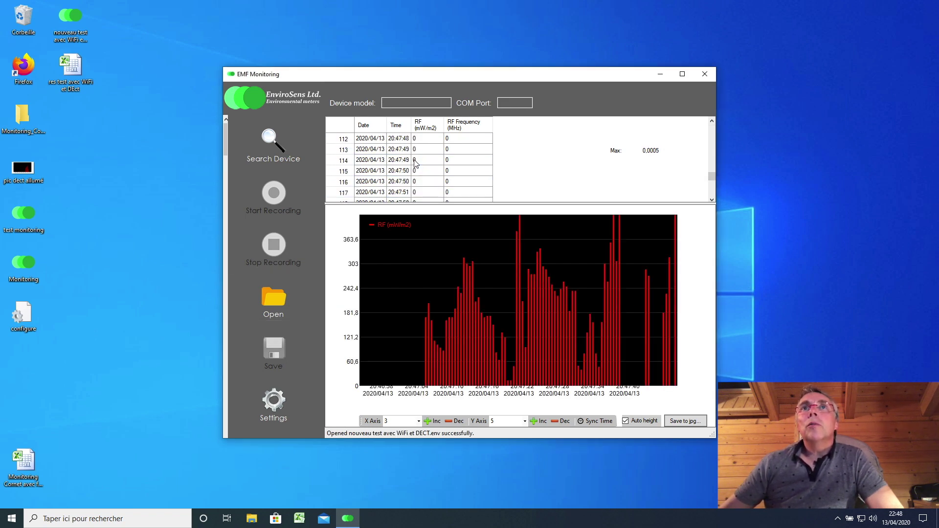
pyautogui.scroll(5, 414, 163)
pyautogui.click(380, 174)
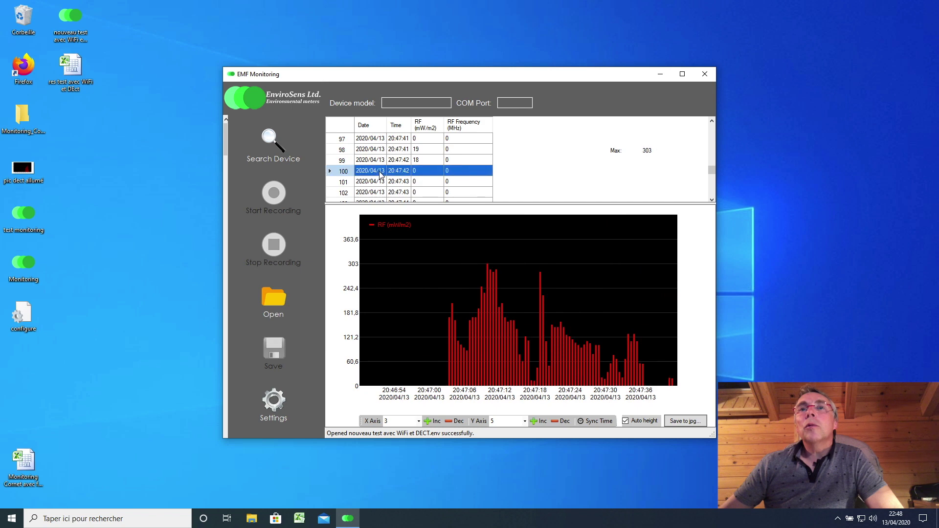
pyautogui.click(394, 184)
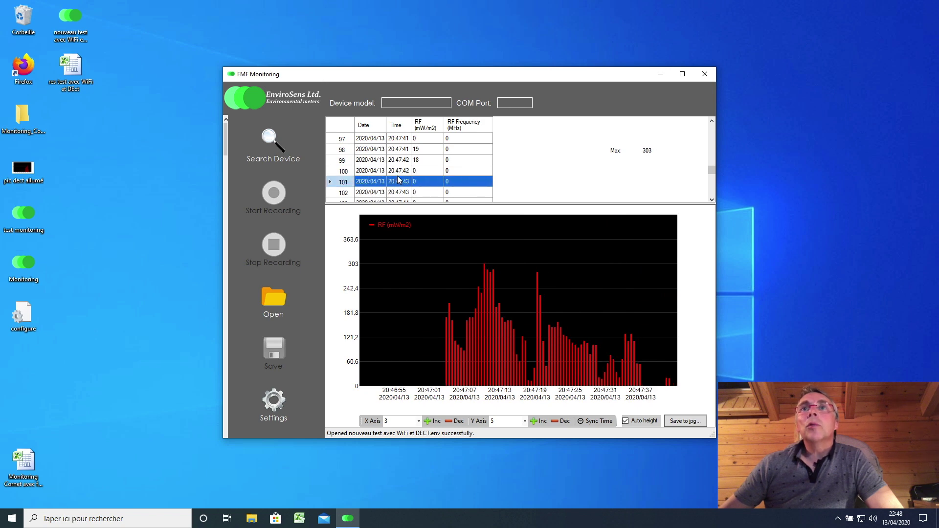
pyautogui.scroll(-7, 398, 180)
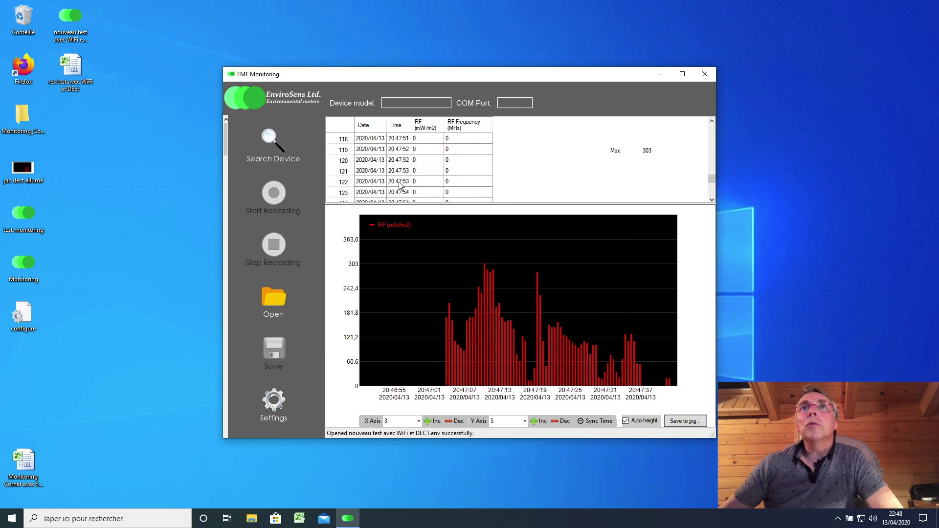
pyautogui.scroll(-3, 400, 185)
pyautogui.click(395, 183)
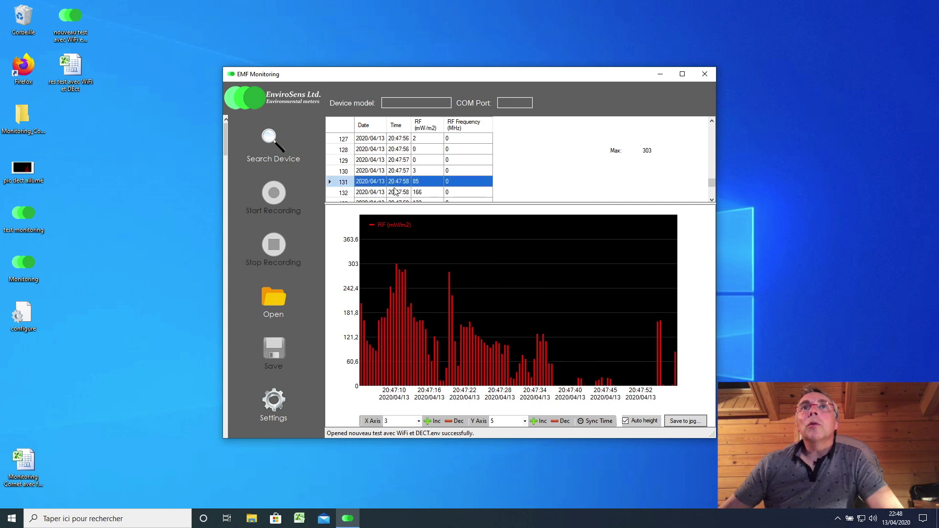
pyautogui.scroll(-1, 396, 194)
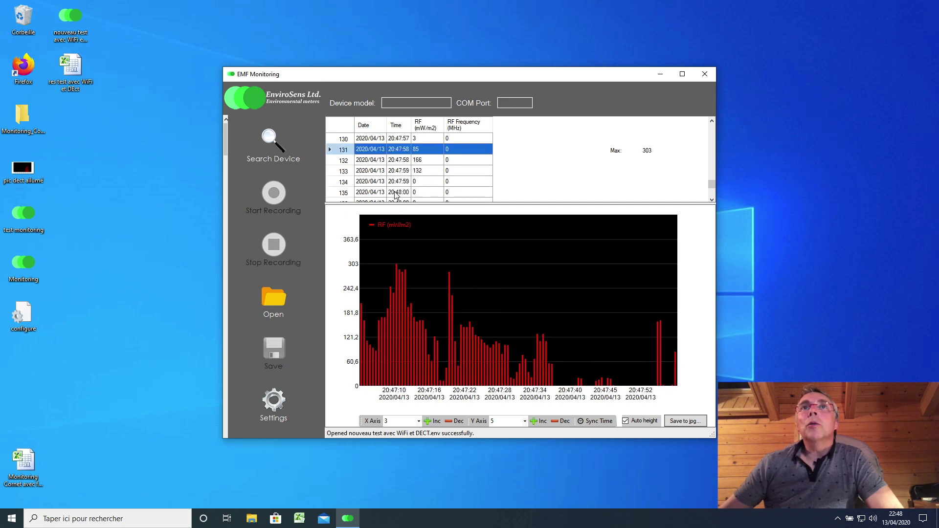
pyautogui.click(395, 164)
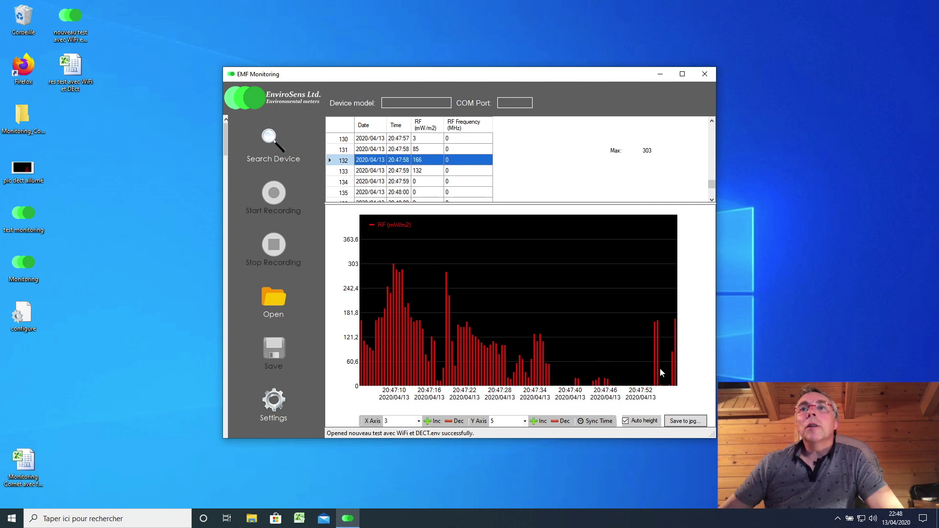
pyautogui.moveTo(389, 335)
pyautogui.moveTo(400, 351); pyautogui.dragTo(451, 351)
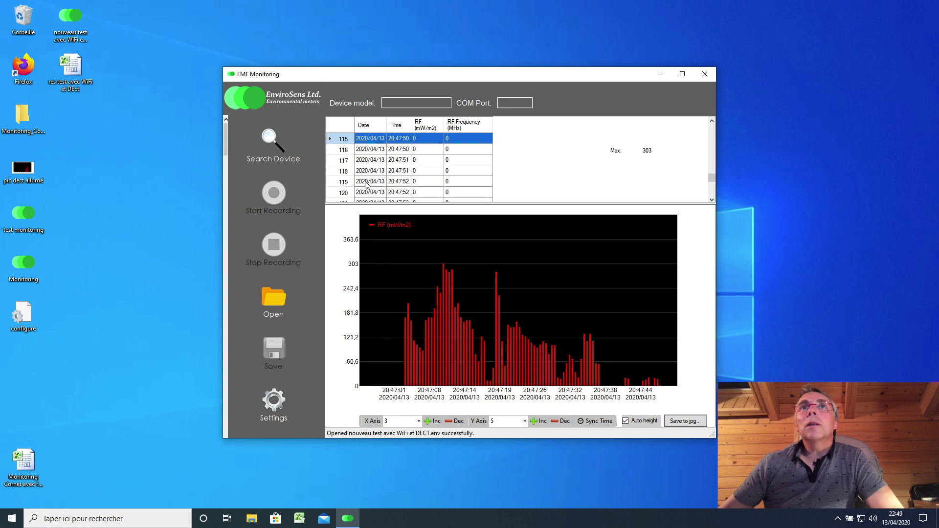
# Select the 20:47:36 reading in the measurement table so the graph shifts to that moment.
pyautogui.scroll(-3, 405, 177)
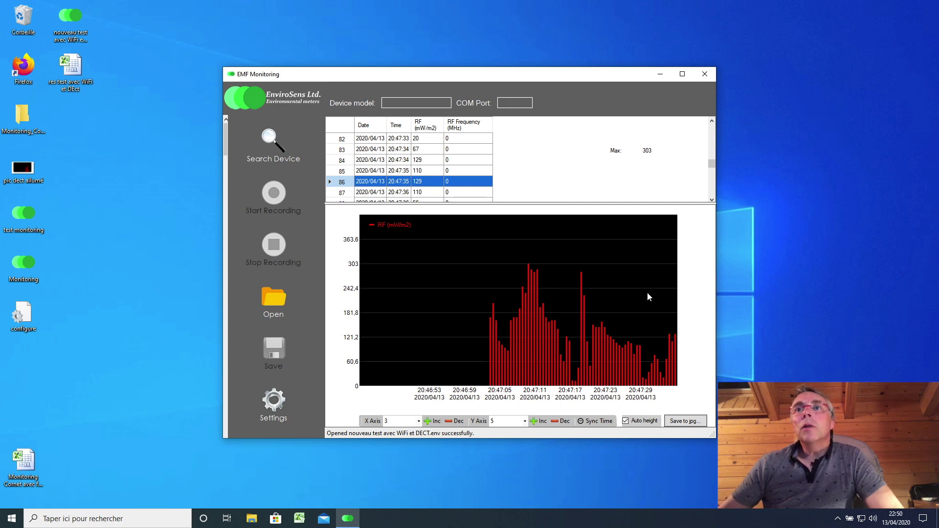
pyautogui.scroll(-1, 391, 171)
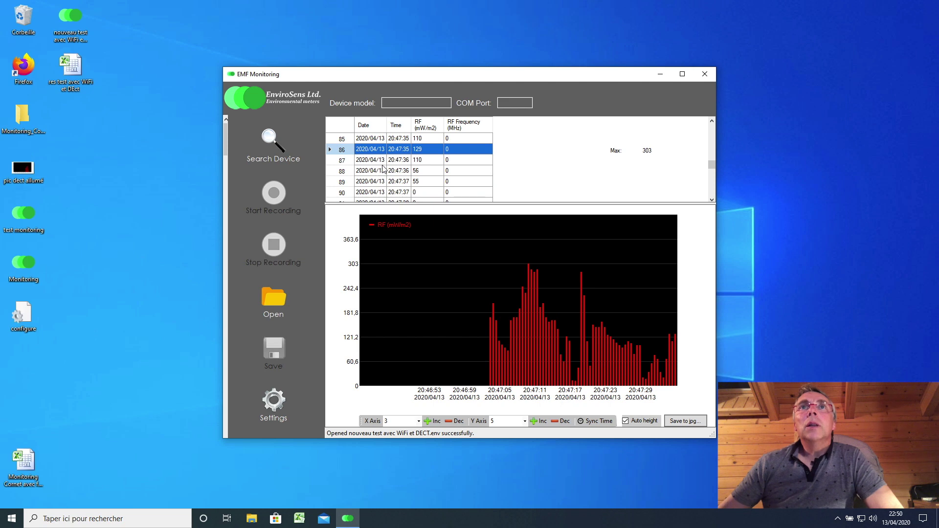
pyautogui.click(382, 165)
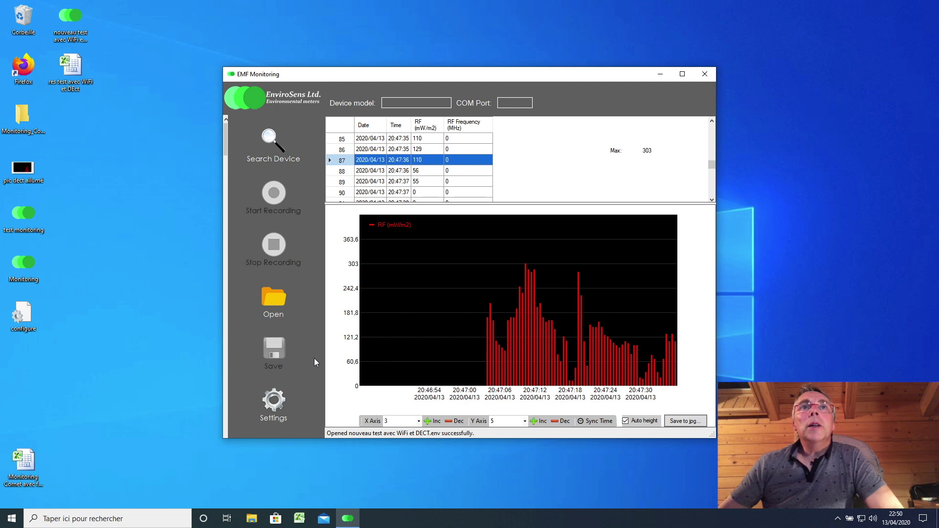
pyautogui.scroll(-1, 314, 362)
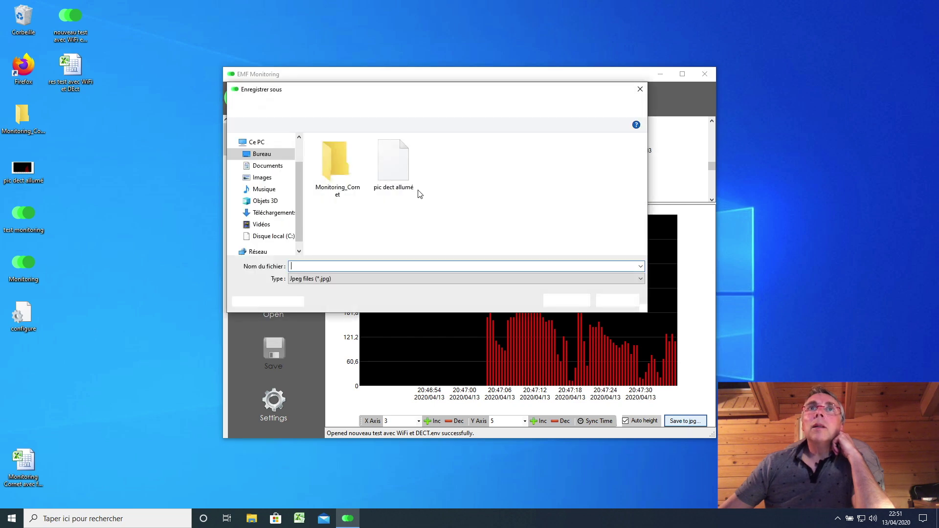
# Save the graph to the desktop as a JPEG image named "log en jpg".
pyautogui.click(325, 265)
pyautogui.write('log e')
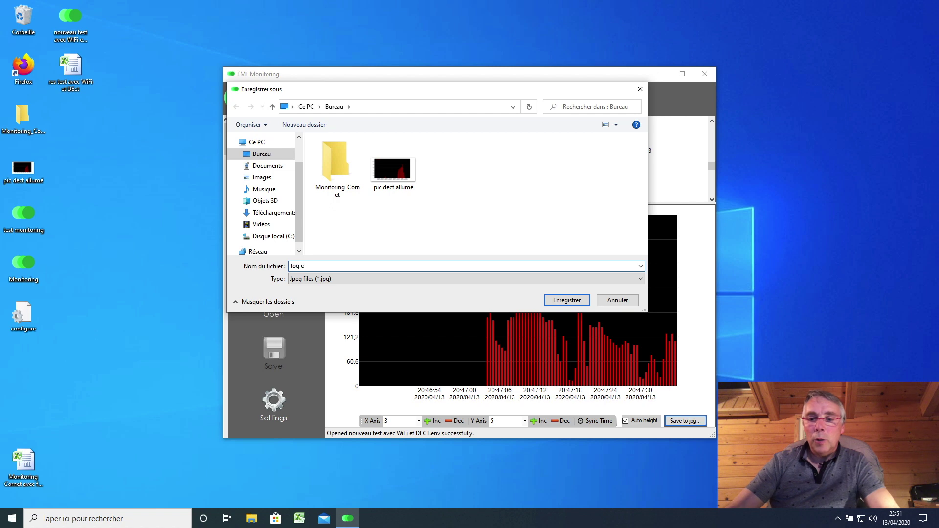
pyautogui.write('n jpg')
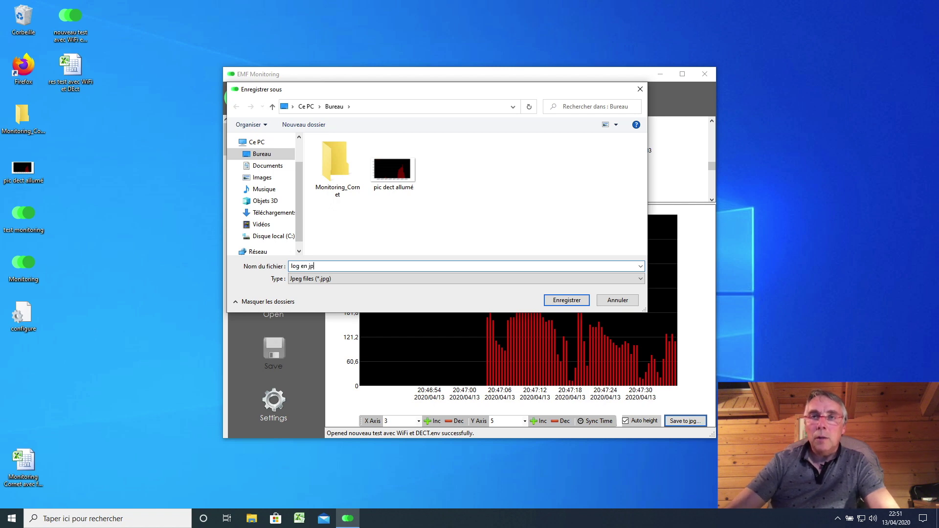
pyautogui.click(575, 302)
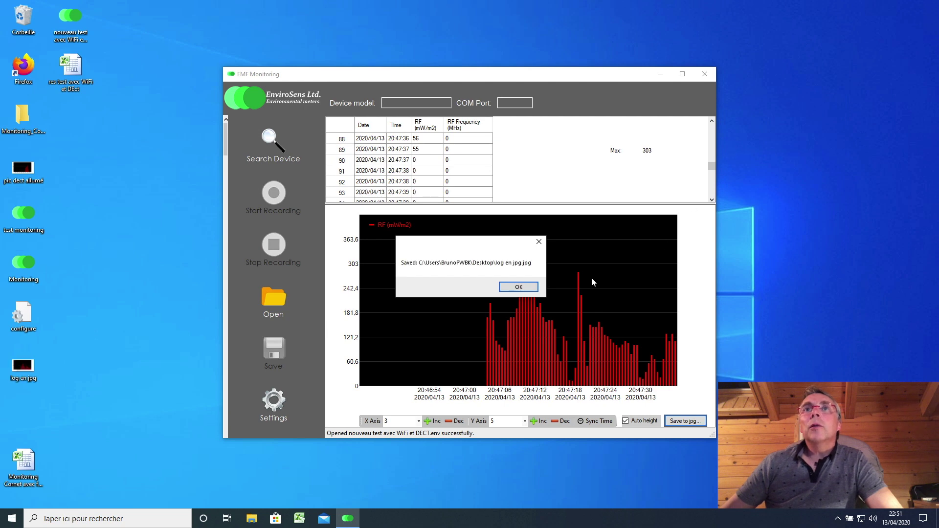
pyautogui.click(533, 288)
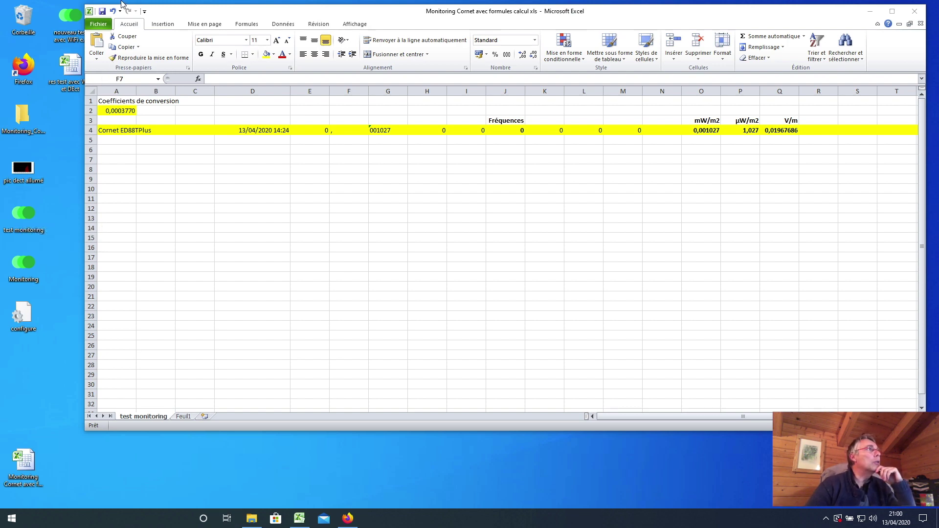
# In Excel, show all file types on the desktop and open the ENV recording "nouveau test avec WiFi et DECT".
pyautogui.moveTo(175, 12); pyautogui.dragTo(194, 8)
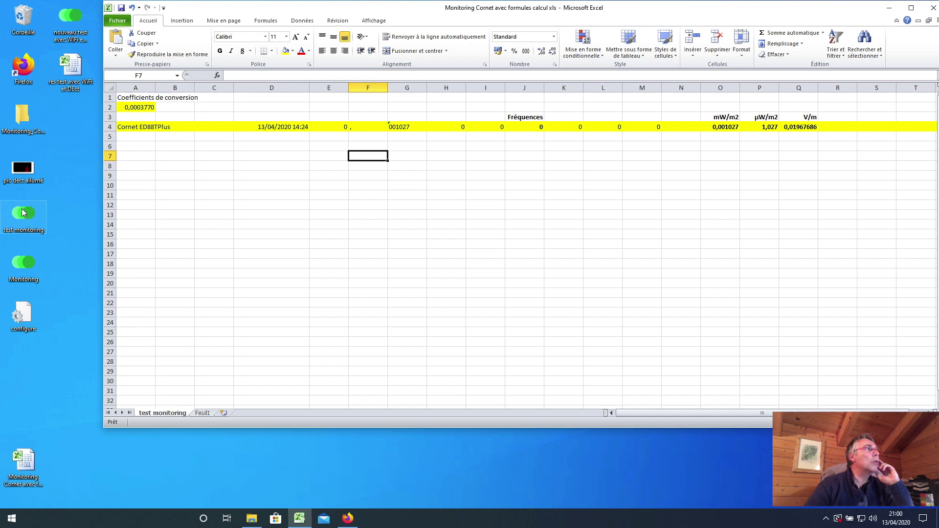
pyautogui.click(115, 22)
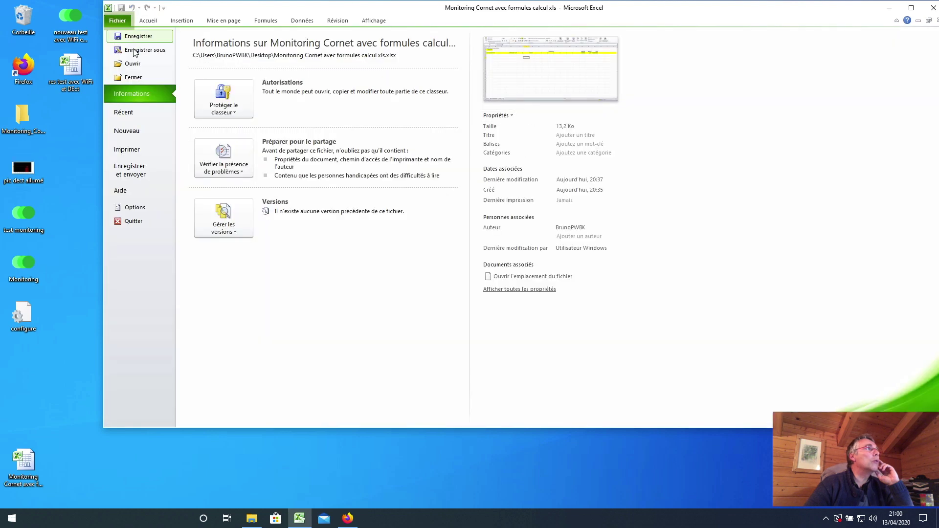
pyautogui.click(132, 64)
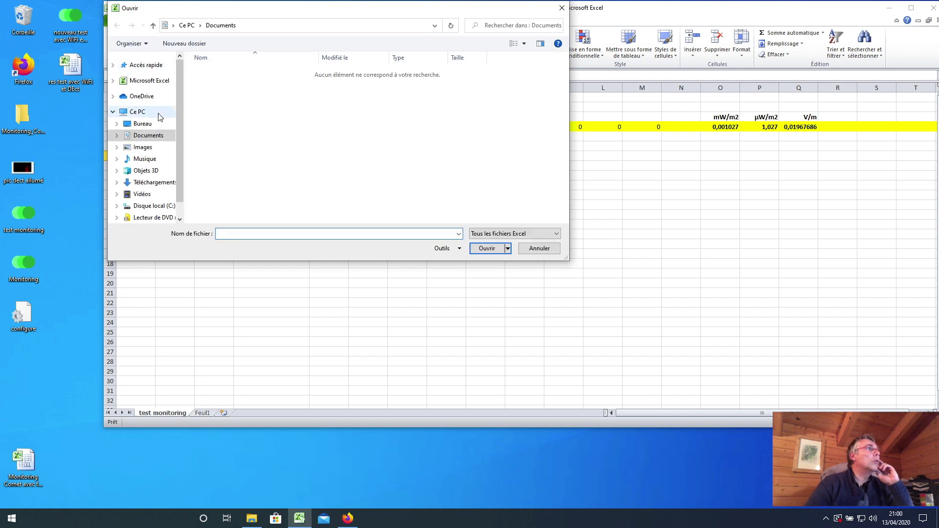
pyautogui.click(142, 125)
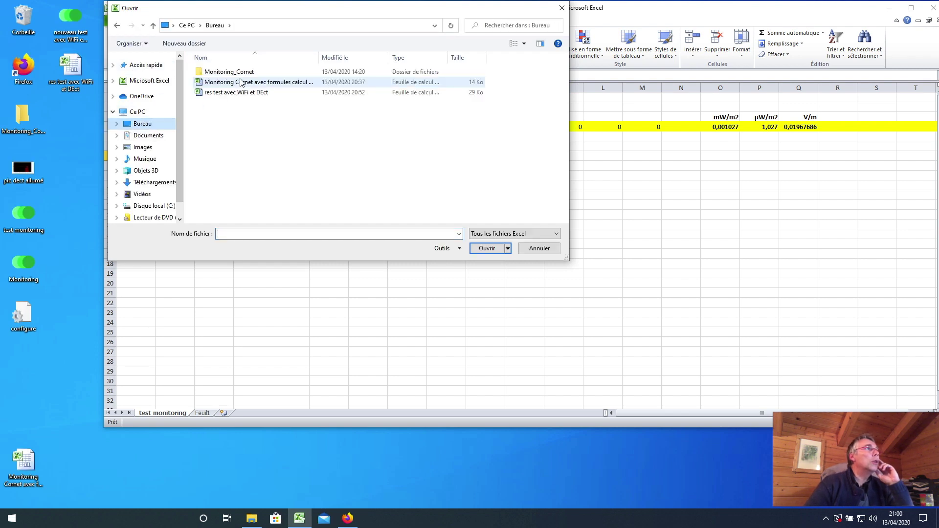
pyautogui.click(534, 233)
pyautogui.click(513, 244)
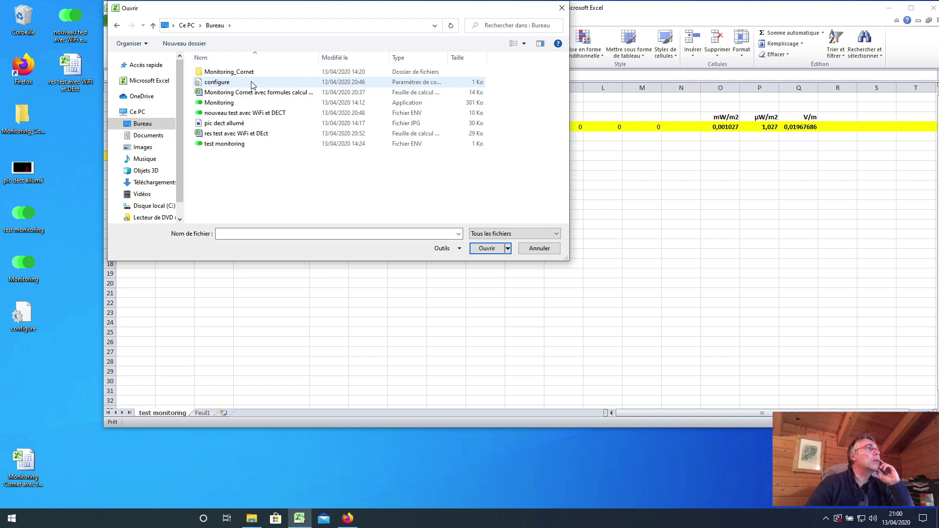
pyautogui.click(269, 114)
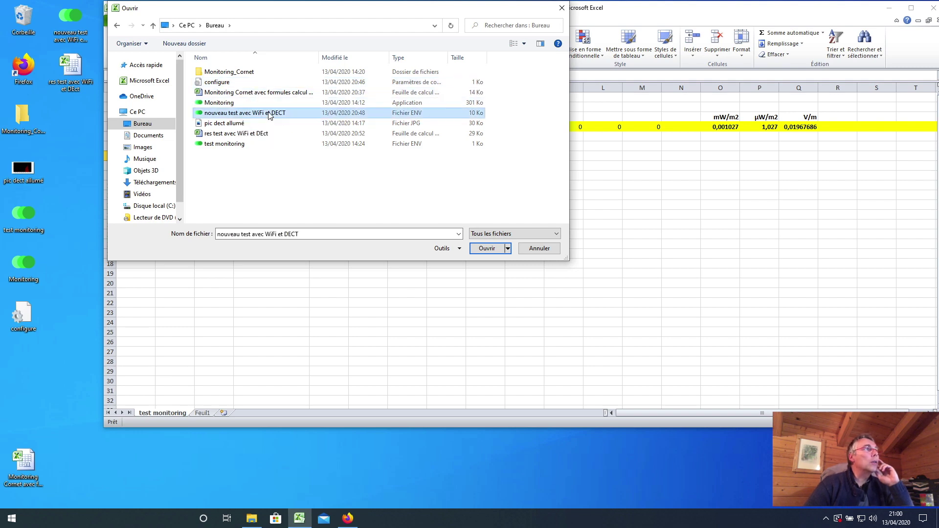
pyautogui.click(489, 248)
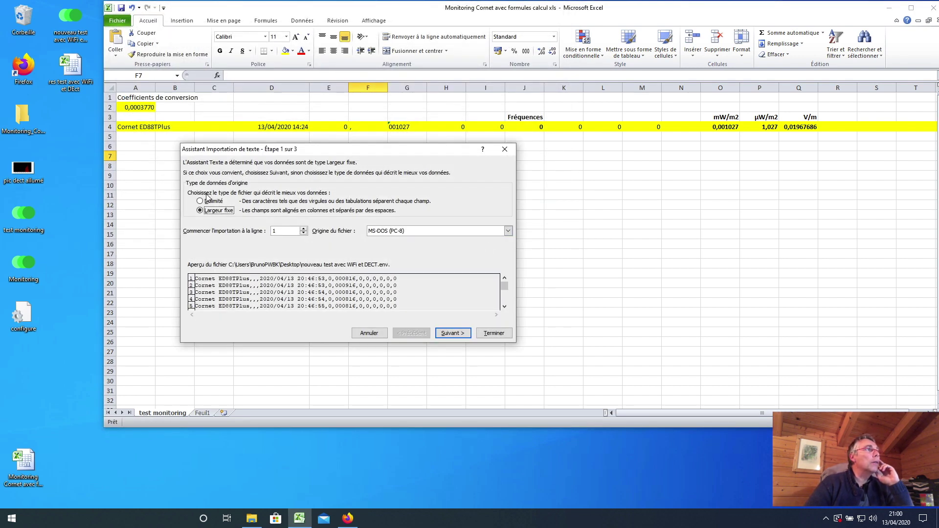
# Set the text import to delimited data with the comma as the only separator instead of the tab.
pyautogui.click(201, 201)
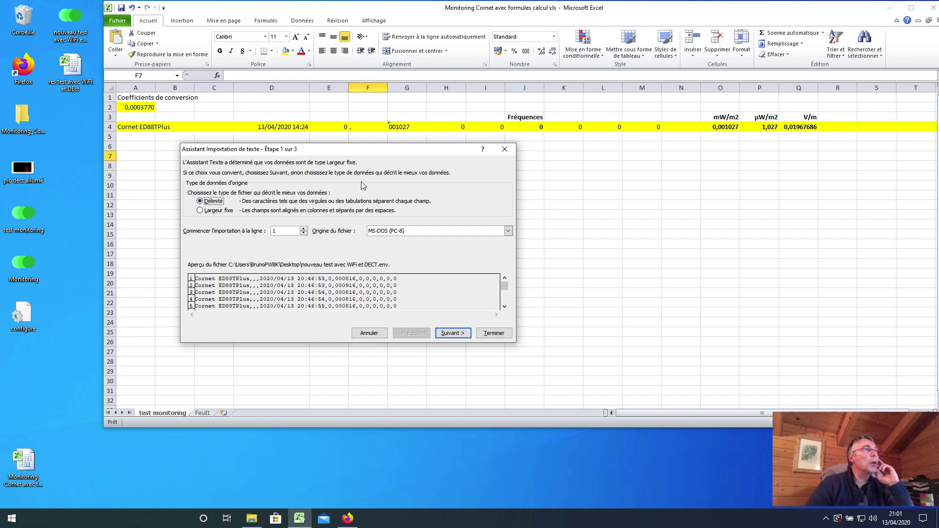
pyautogui.click(456, 333)
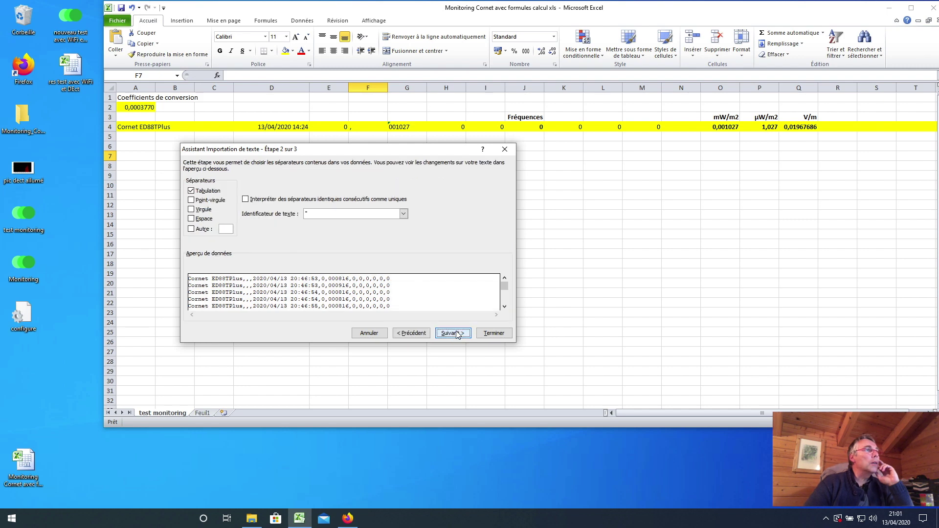
pyautogui.click(192, 190)
pyautogui.click(191, 210)
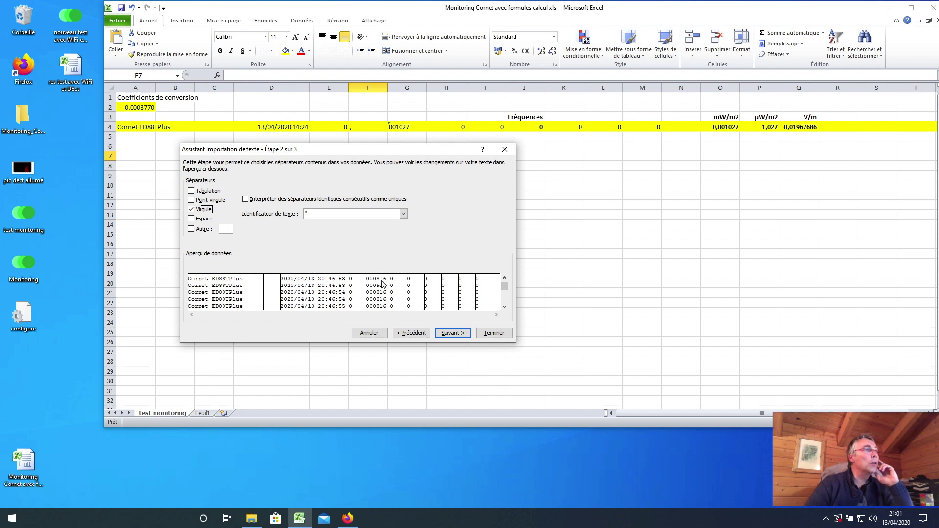
pyautogui.click(462, 333)
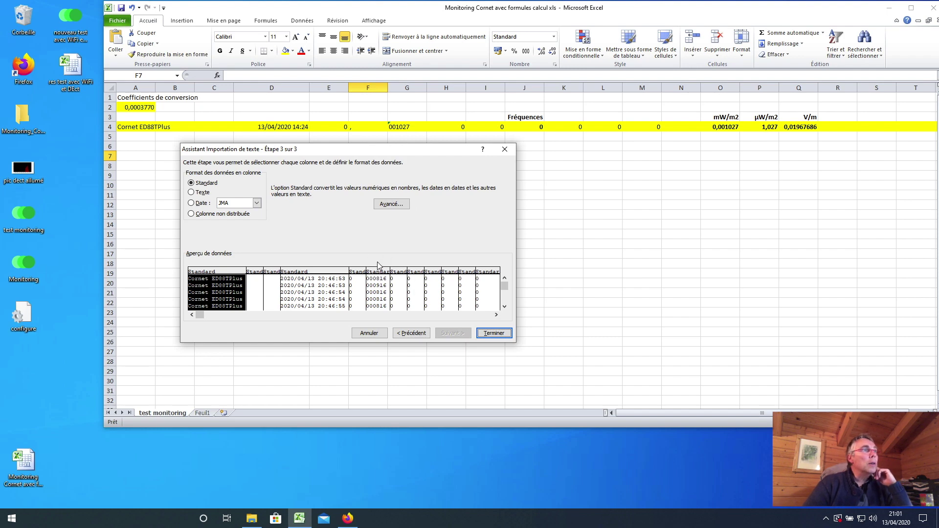
# Format the sixth column, holding the decimal digits, as text and finish the import.
pyautogui.click(382, 273)
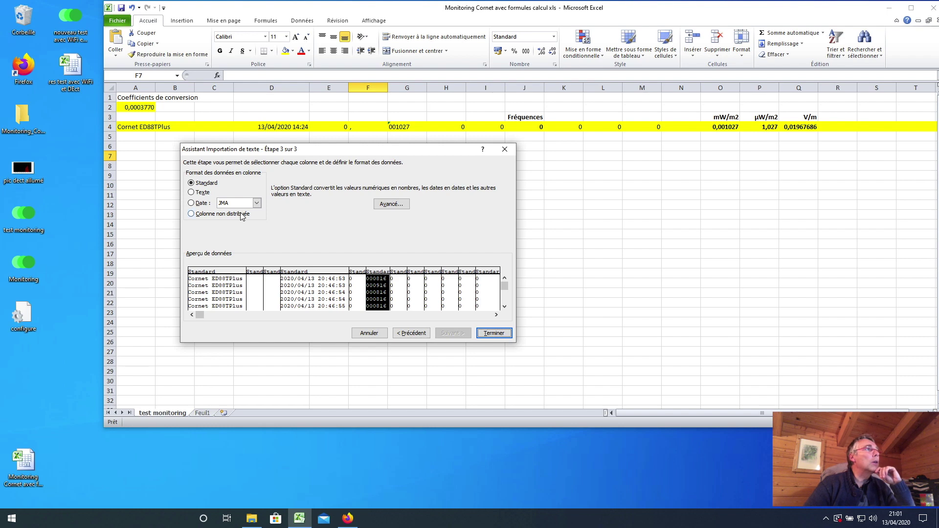
pyautogui.click(191, 192)
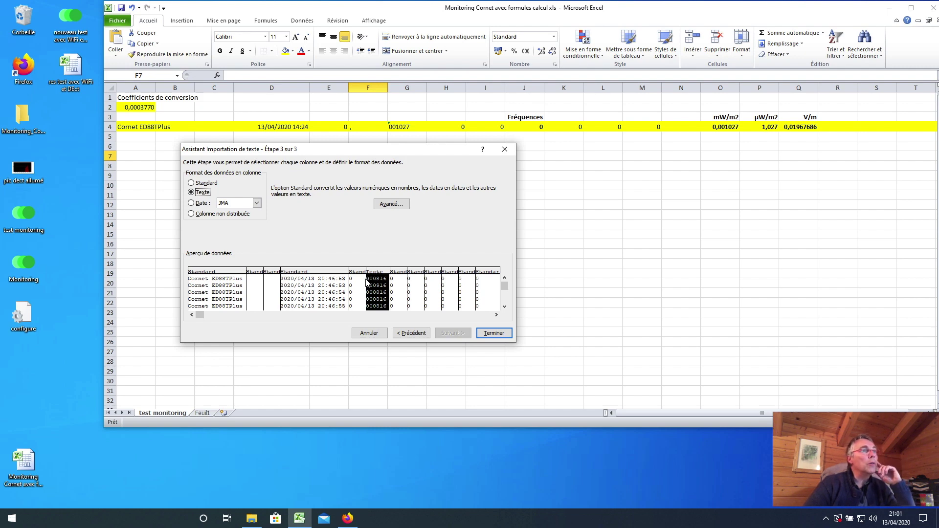
pyautogui.click(493, 333)
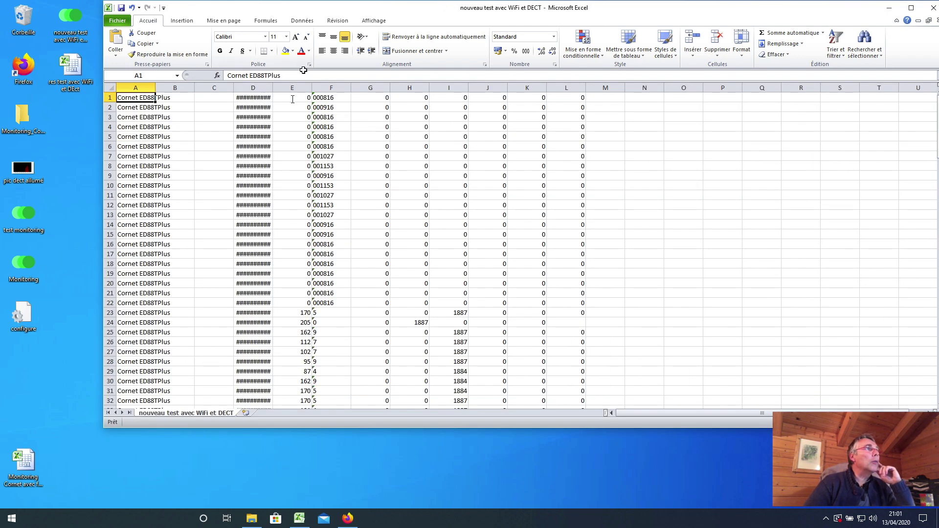
# Widen column D to fit the full dates and insert an empty column before column F.
pyautogui.moveTo(272, 88); pyautogui.dragTo(293, 87)
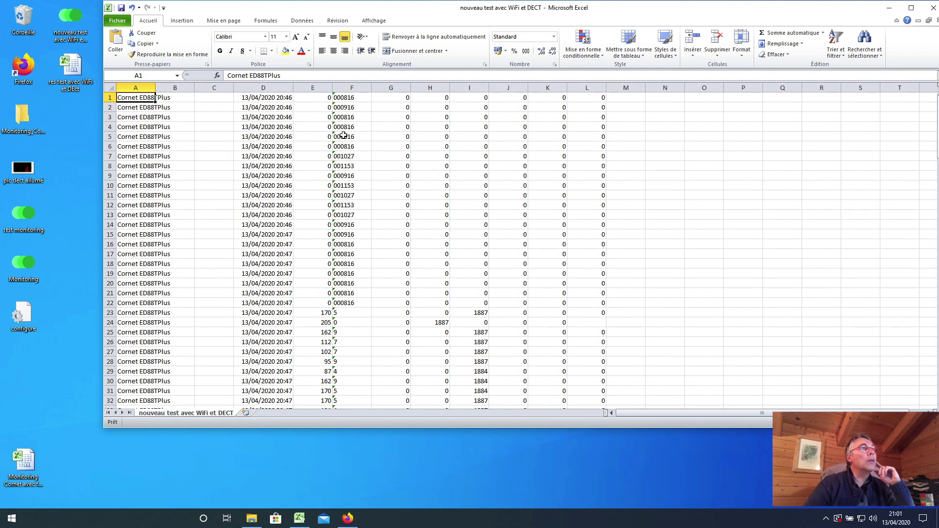
pyautogui.click(352, 84)
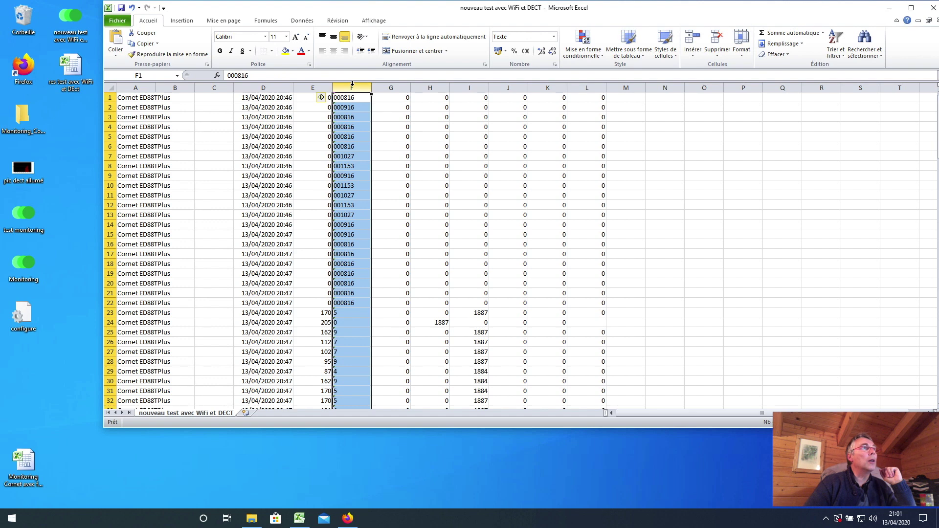
pyautogui.rightClick(352, 84)
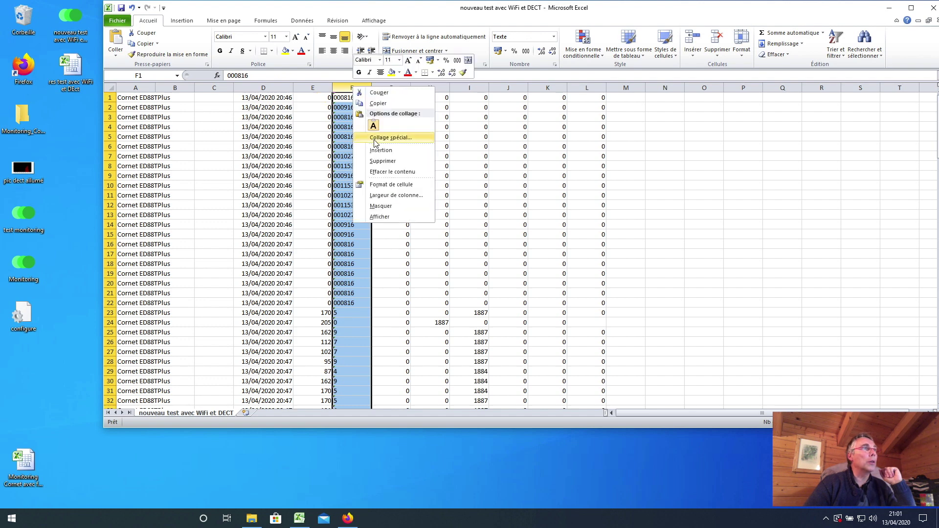
pyautogui.click(380, 151)
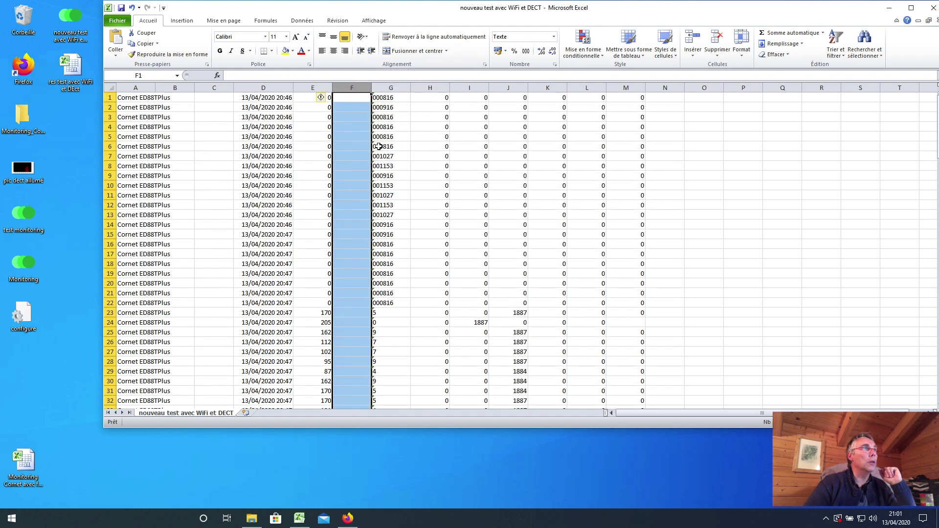
# Enter a comma in cell F1 of the new column.
pyautogui.click(349, 98)
pyautogui.write(';')
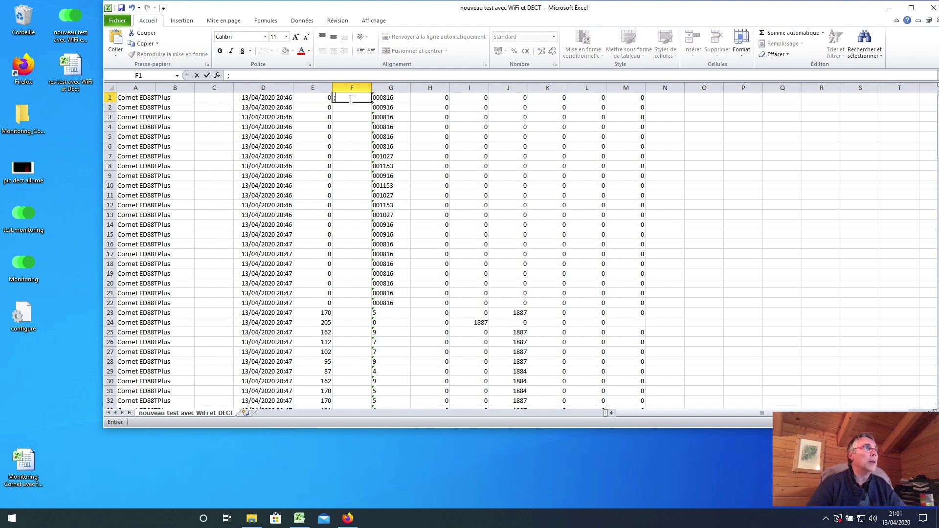
pyautogui.write(',')
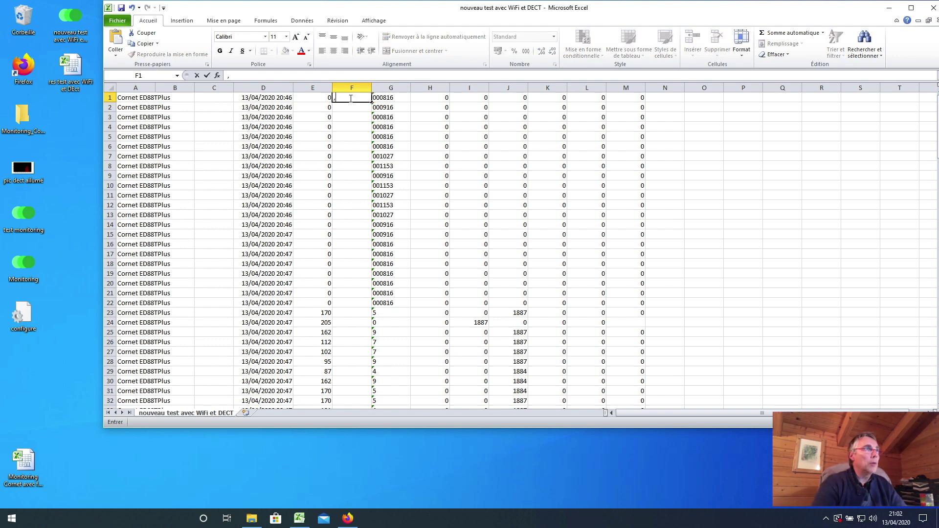
pyautogui.press('Return')
# Copy the comma from F1 into cells F2 to F153.
pyautogui.click(349, 98)
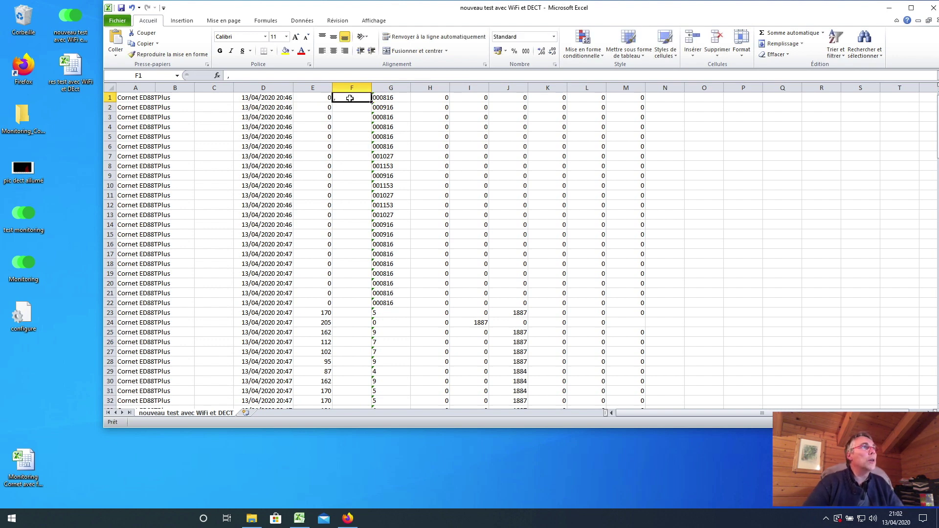
pyautogui.hotkey('ctrl', 'c')
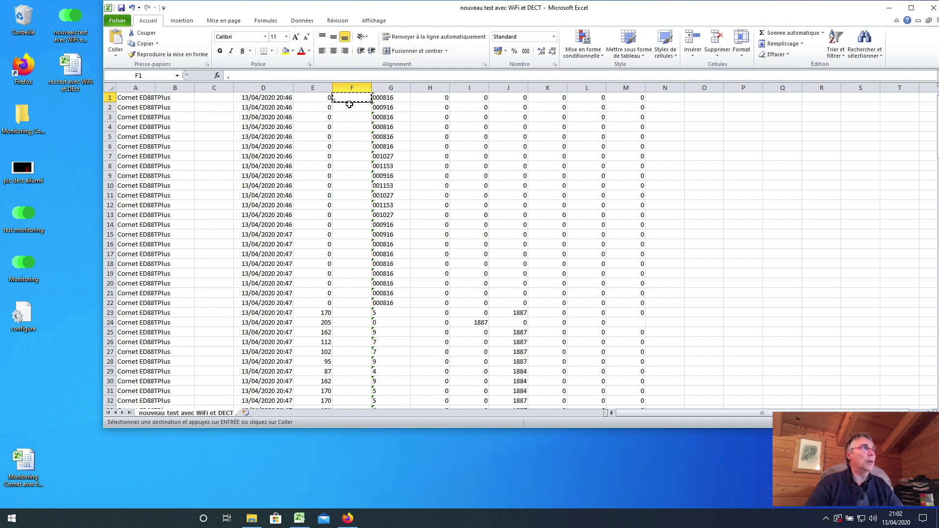
pyautogui.moveTo(348, 107); pyautogui.dragTo(349, 389)
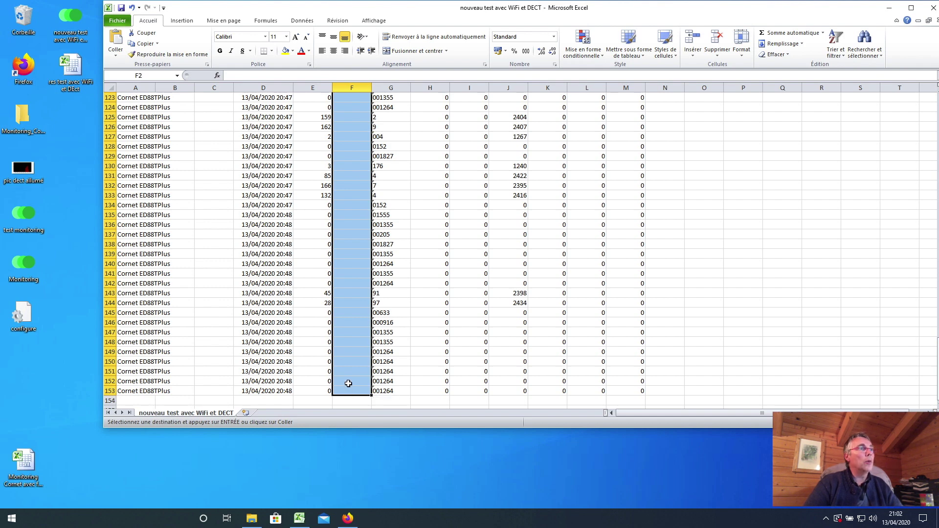
pyautogui.hotkey('ctrl', 'v')
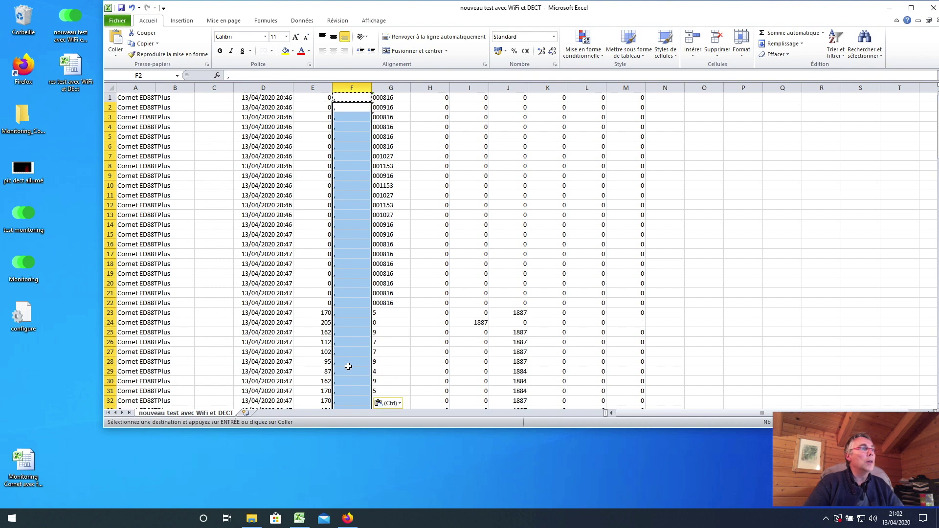
pyautogui.click(353, 170)
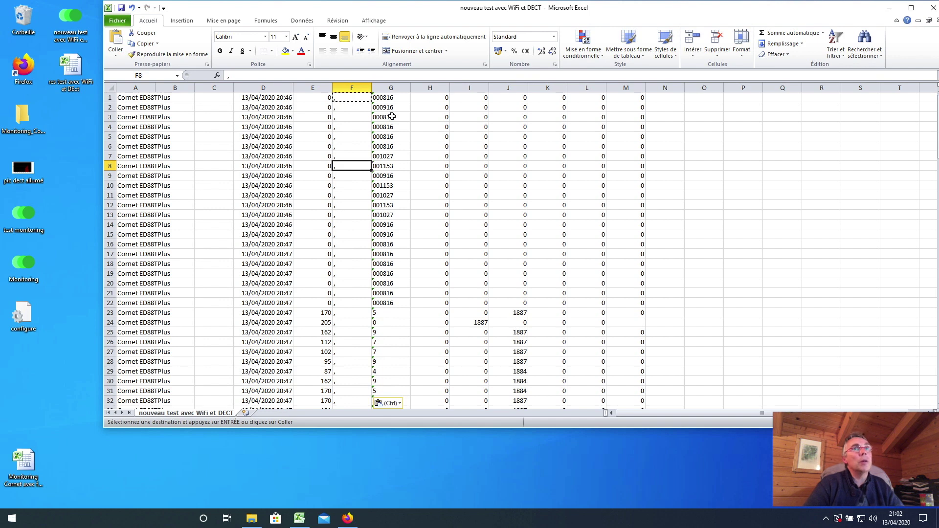
# Select the imported measurement rows 1 to 153 in full and copy them.
pyautogui.moveTo(433, 20); pyautogui.dragTo(386, 20)
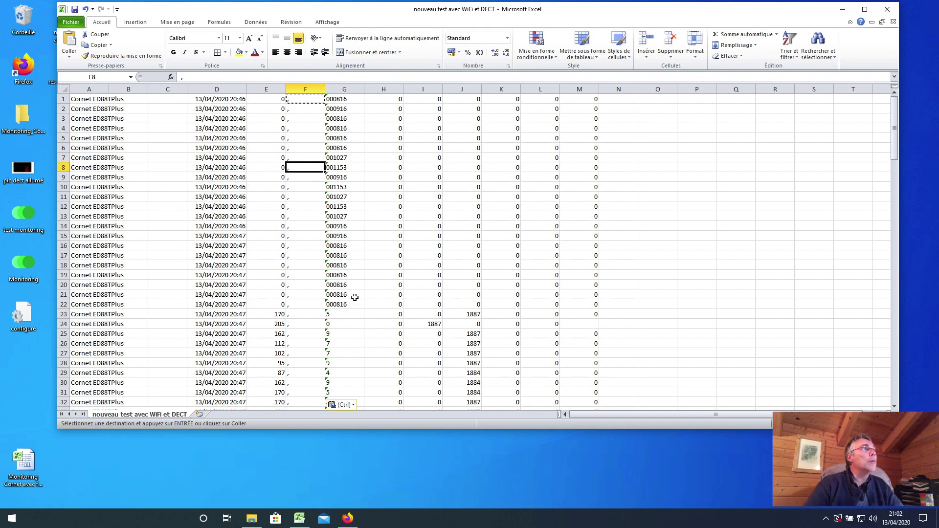
pyautogui.click(63, 99)
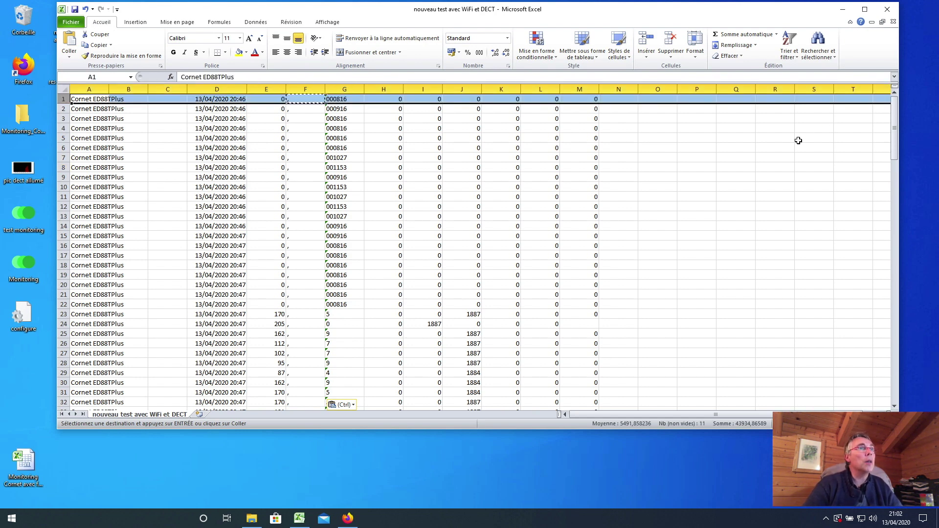
pyautogui.scroll(-5, 734, 260)
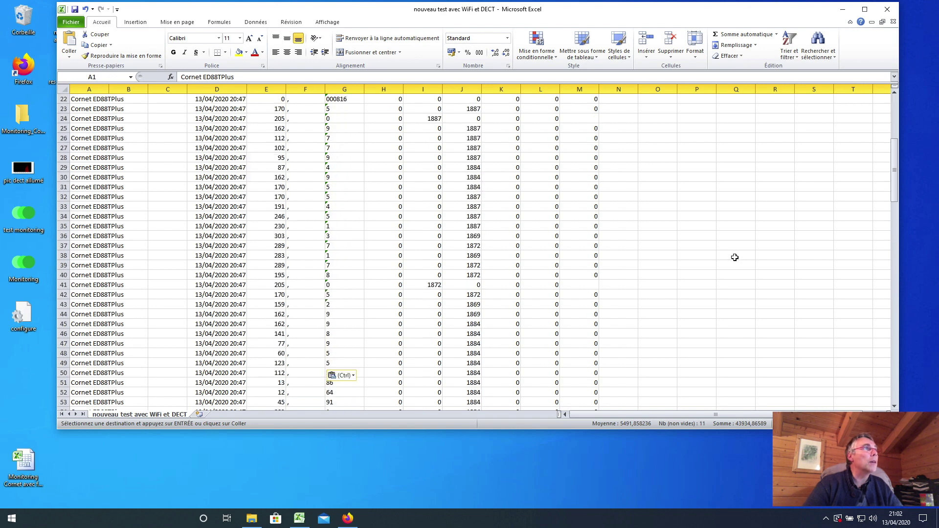
pyautogui.scroll(5, 734, 255)
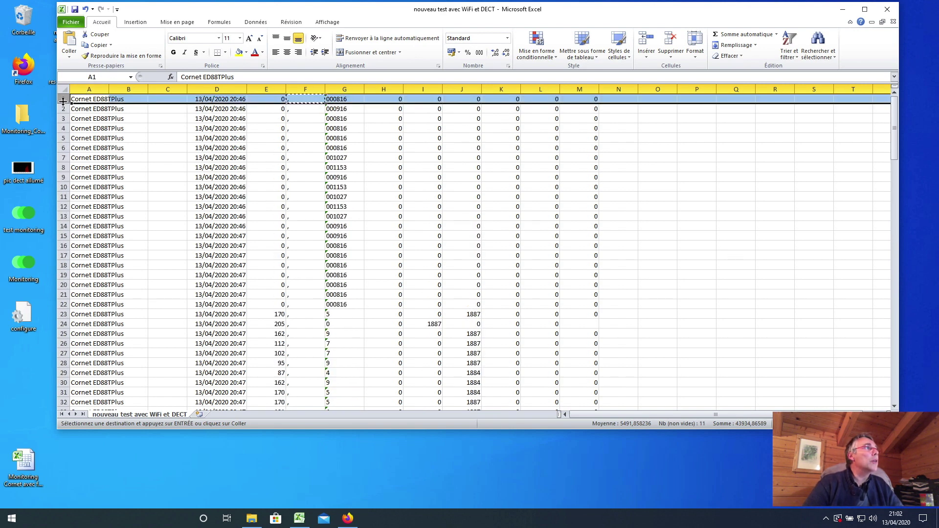
pyautogui.scroll(-17, 704, 324)
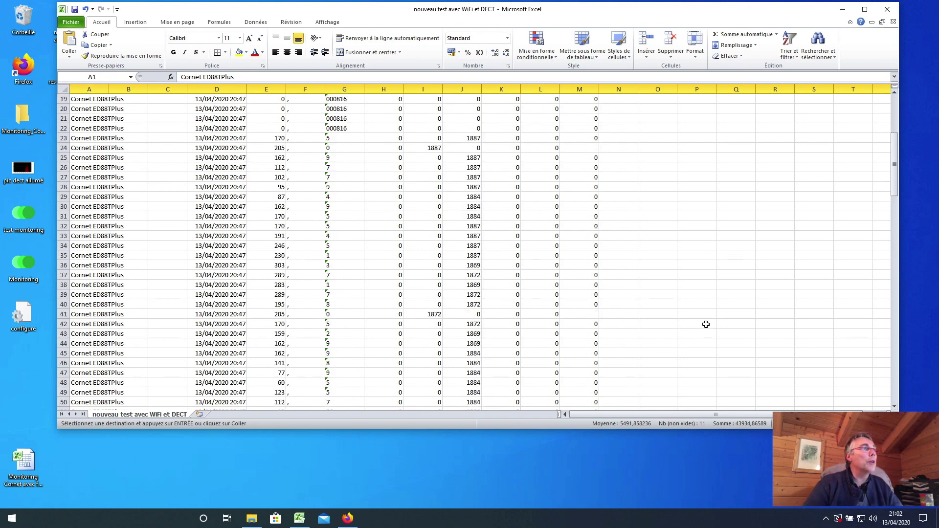
pyautogui.scroll(-20, 704, 324)
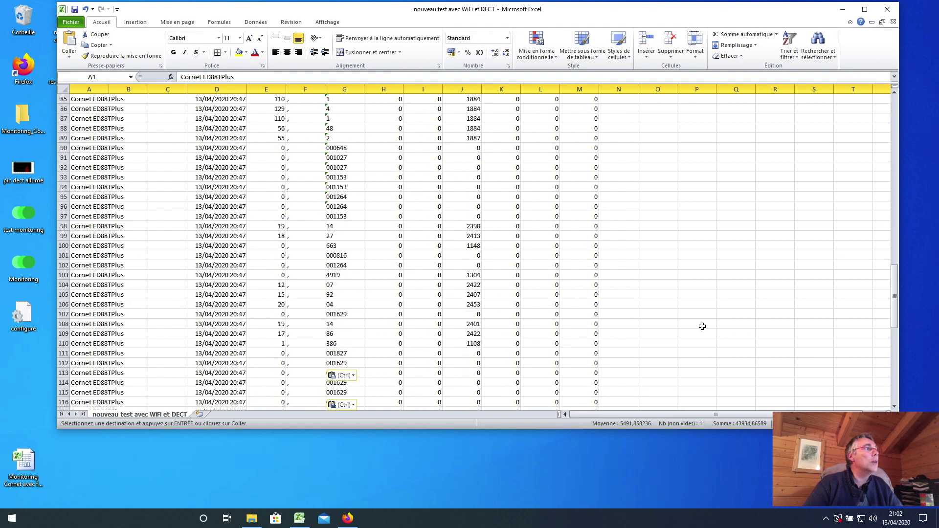
pyautogui.scroll(-7, 692, 327)
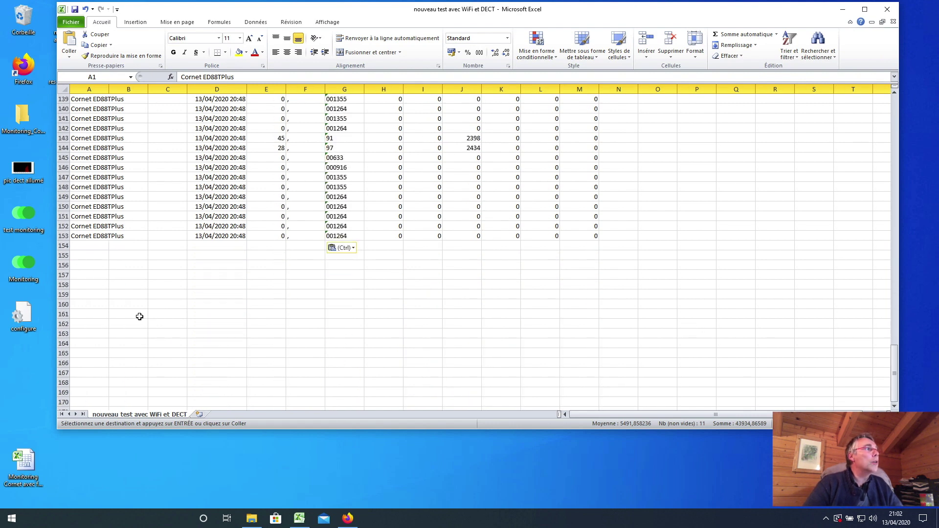
pyautogui.keyDown('shift'); pyautogui.click(63, 235); pyautogui.keyUp('shift')
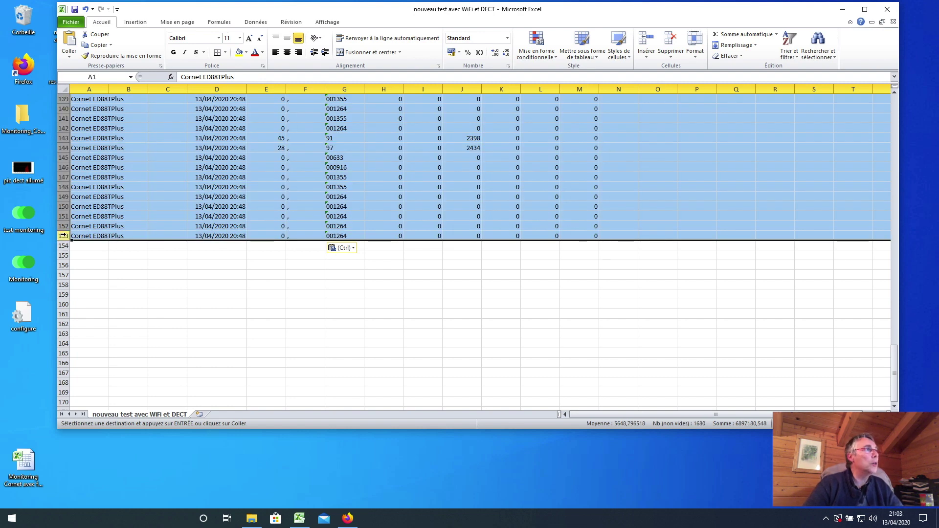
pyautogui.hotkey('ctrl', 'c')
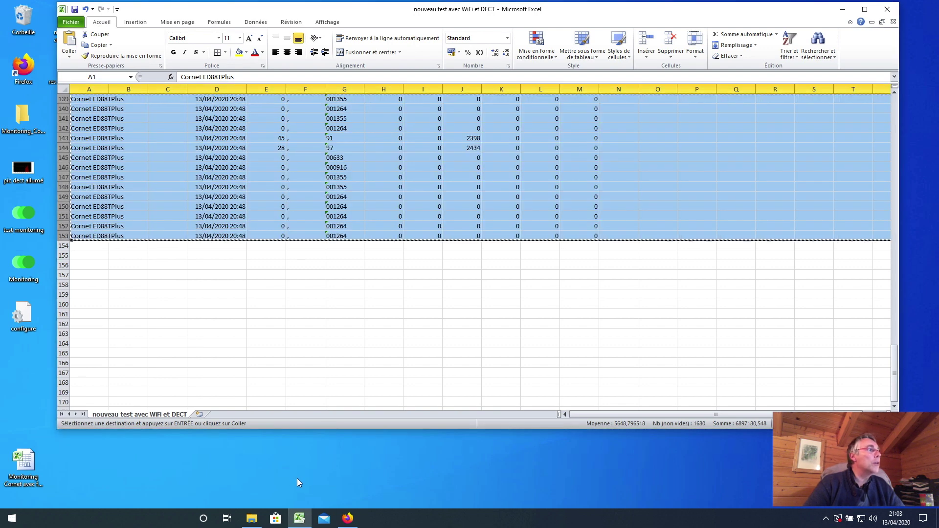
# Switch to the workbook "Monitoring Cornet avec formules calcul" and delete old data rows 5 to 16, leaving row 4 in place.
pyautogui.click(300, 519)
pyautogui.click(300, 519)
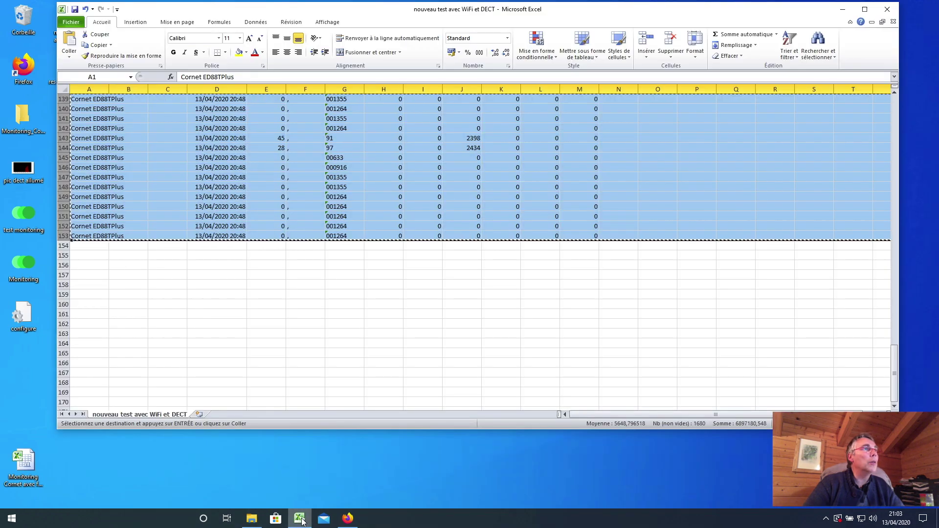
pyautogui.moveTo(63, 138); pyautogui.dragTo(58, 250)
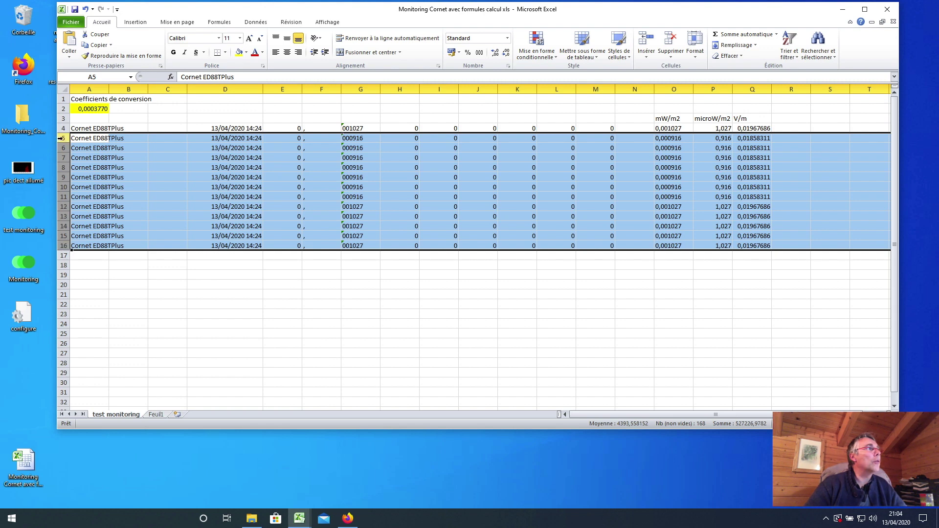
pyautogui.rightClick(65, 139)
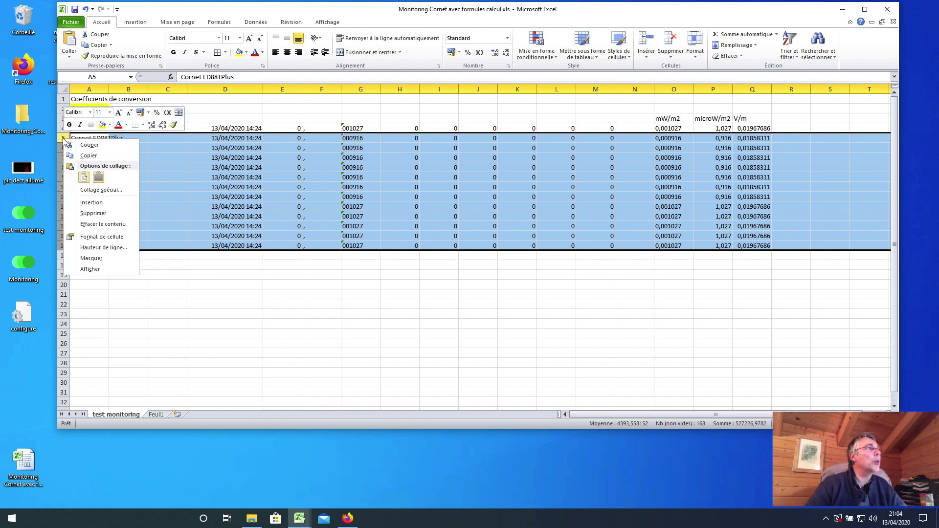
pyautogui.click(100, 215)
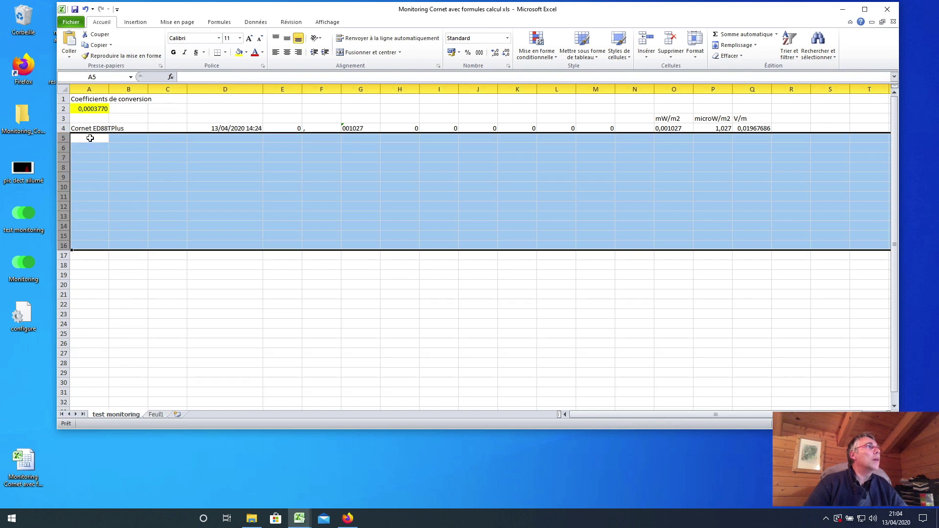
pyautogui.click(90, 138)
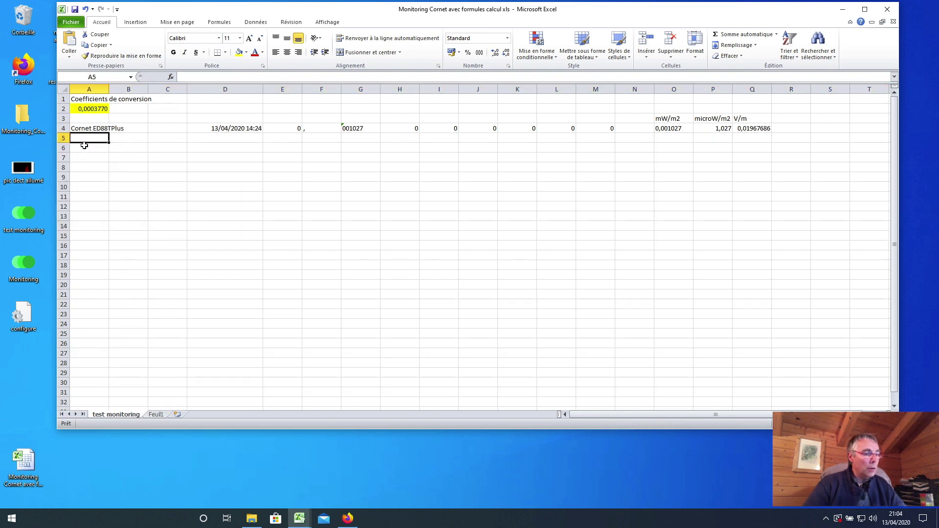
# Copy rows 1 to 153 of "nouveau test avec WiFi et DECT" again and paste them into the formula workbook starting at A5.
pyautogui.click(303, 522)
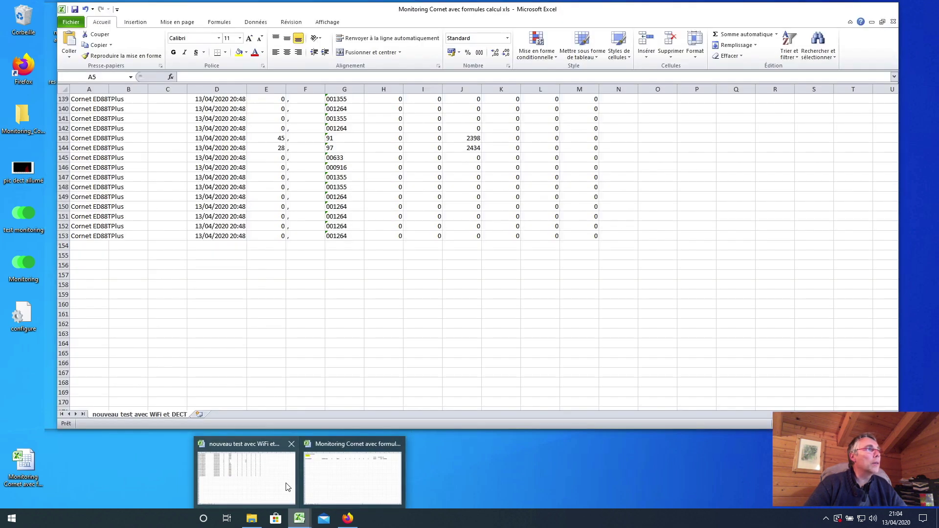
pyautogui.click(286, 483)
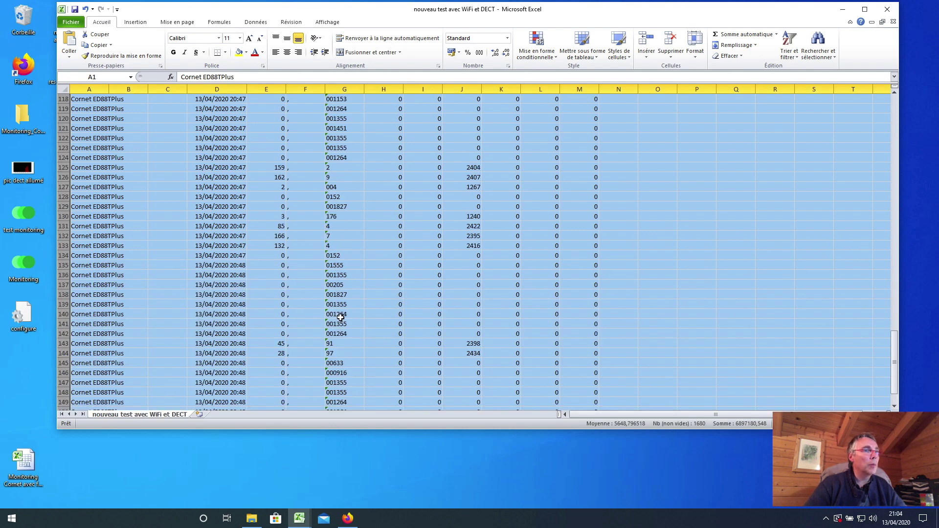
pyautogui.scroll(-4, 341, 317)
pyautogui.hotkey('ctrl', 'c')
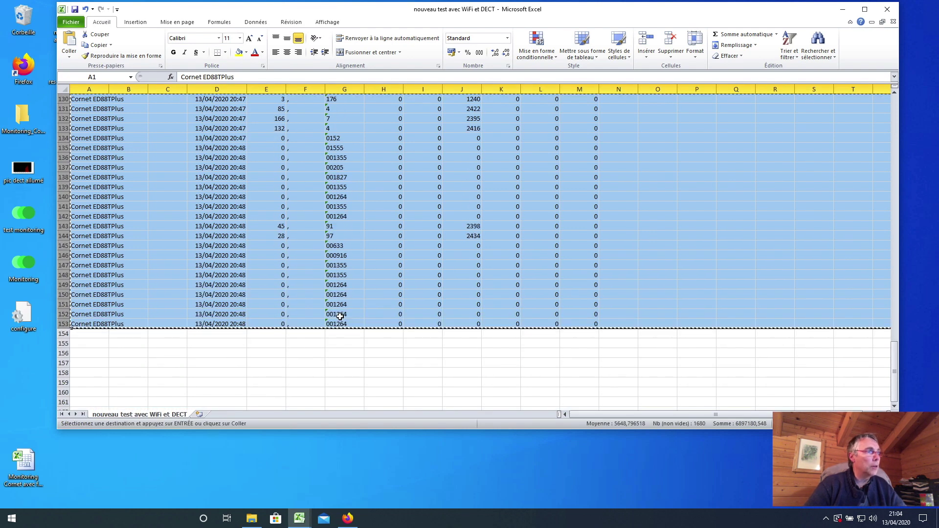
pyautogui.moveTo(303, 518)
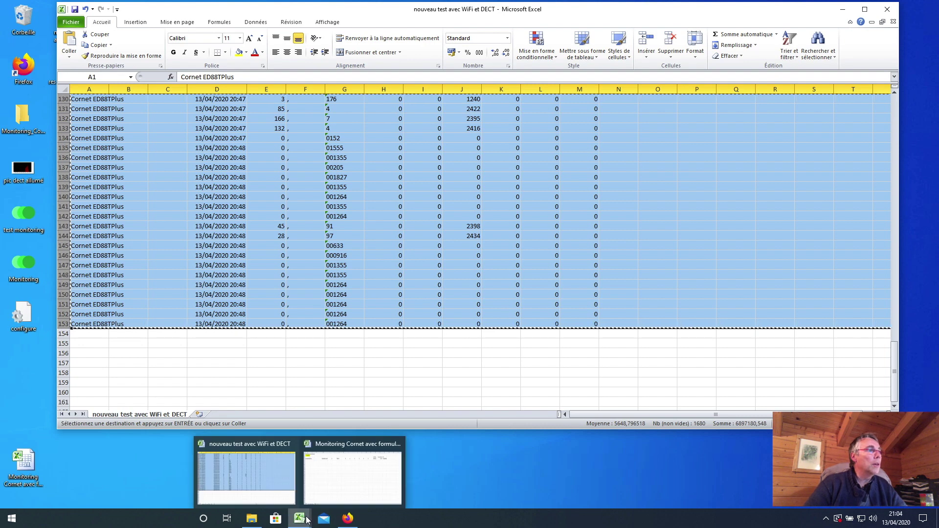
pyautogui.click(350, 482)
pyautogui.click(83, 139)
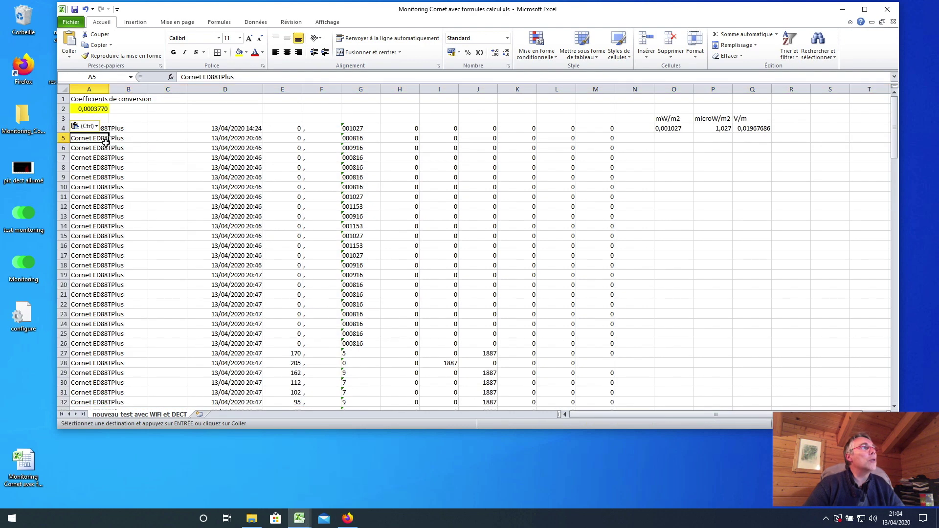
# Fill row 4 with yellow and check the formula in its mW/m2 cell O4.
pyautogui.click(62, 128)
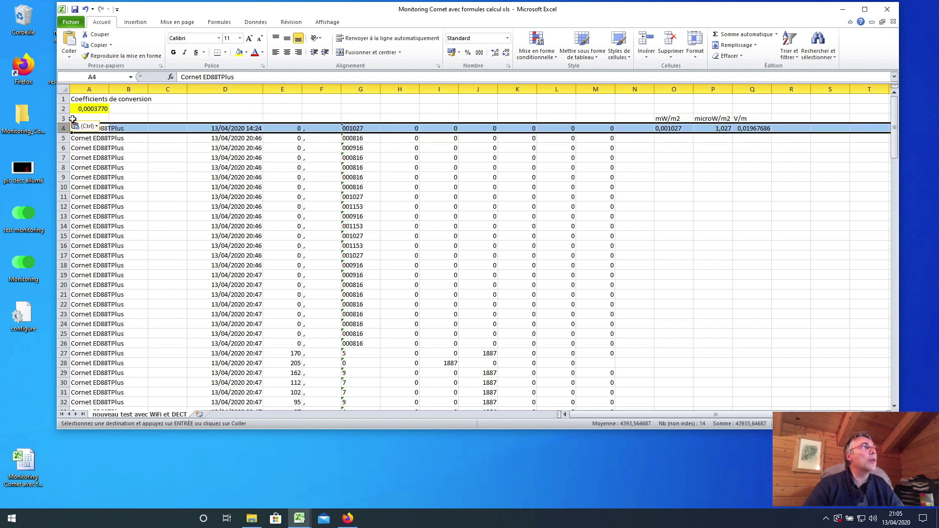
pyautogui.click(239, 52)
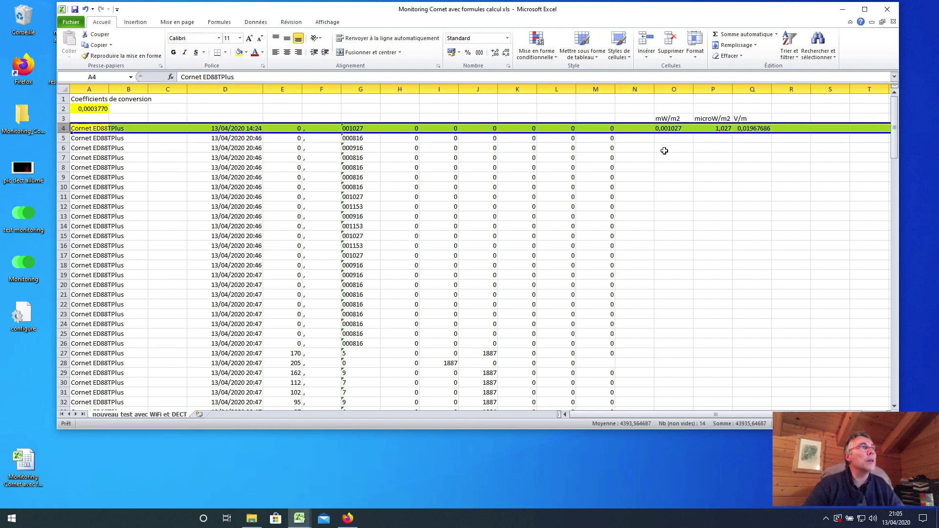
pyautogui.click(663, 128)
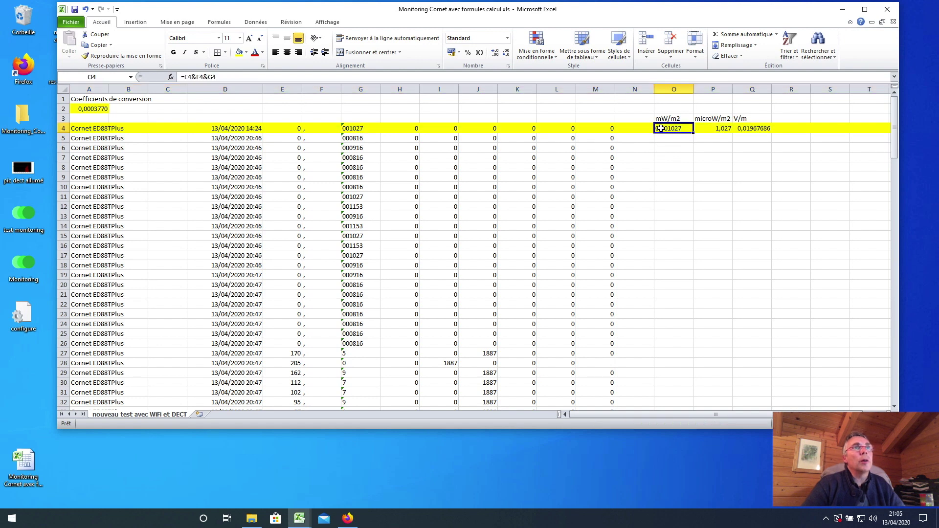
# Copy the conversion formulas from O4:Q4 and paste them beside all the pasted measurement rows, starting at row 5.
pyautogui.moveTo(661, 128); pyautogui.dragTo(751, 128)
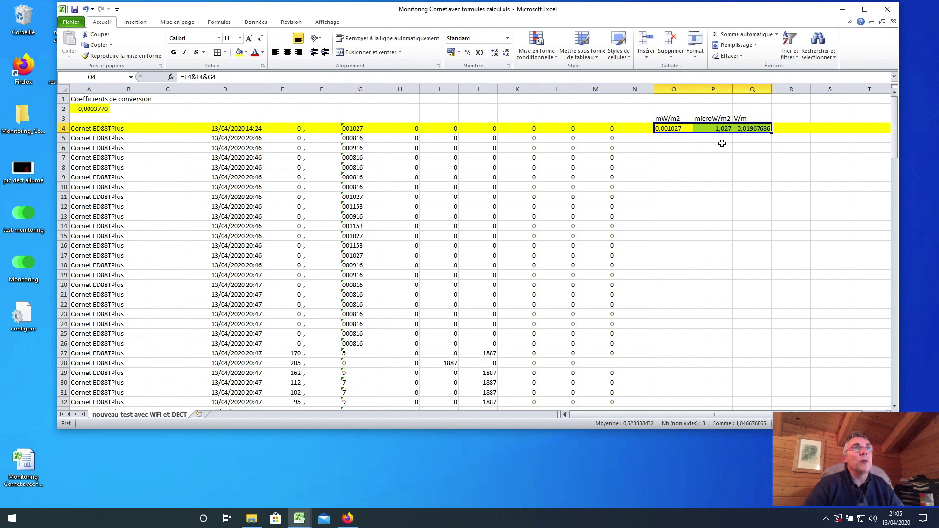
pyautogui.hotkey('ctrl', 'c')
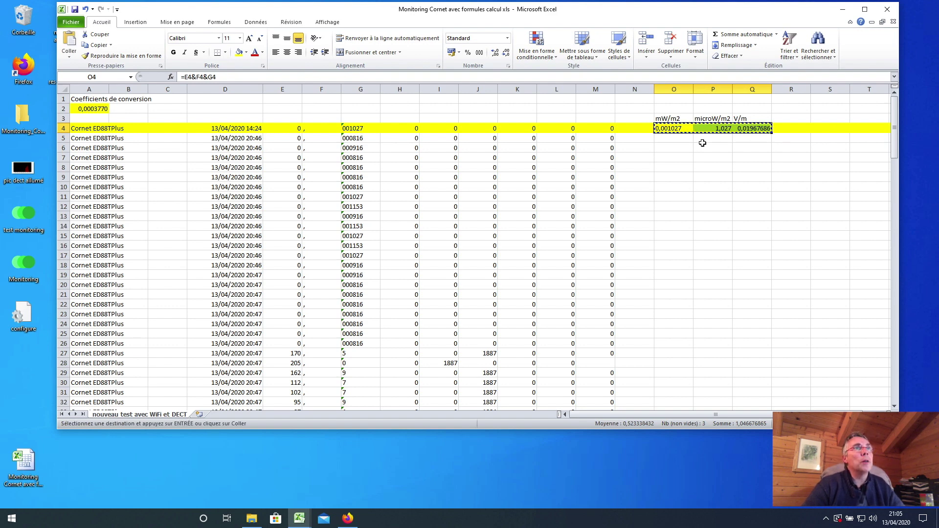
pyautogui.moveTo(664, 138); pyautogui.dragTo(668, 353)
pyautogui.hotkey('ctrl', 'v')
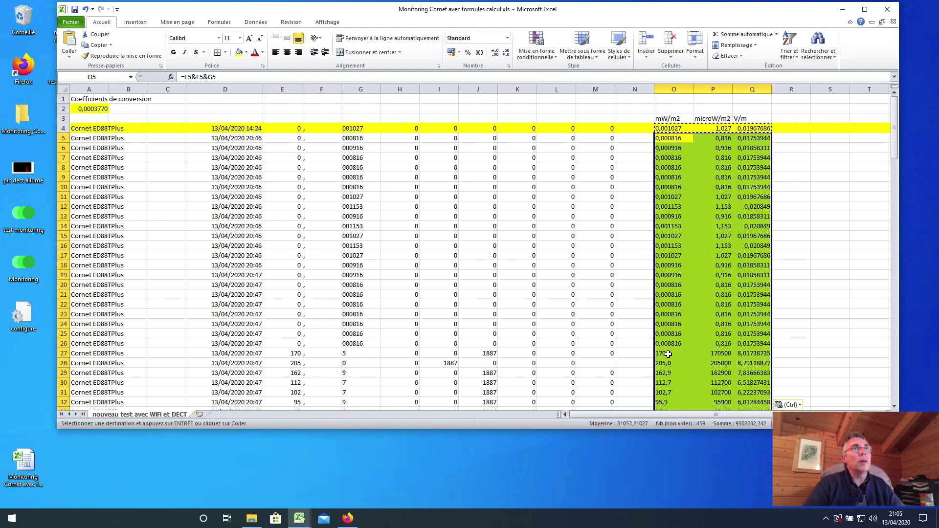
pyautogui.click(797, 206)
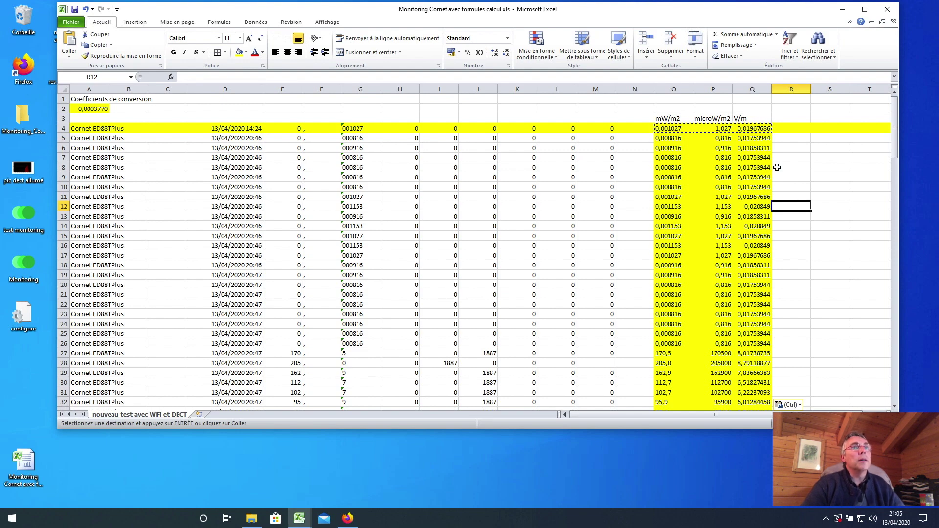
# Review the converted mW/m2, microW/m2 and V/m values down the measurement rows.
pyautogui.scroll(-12, 777, 168)
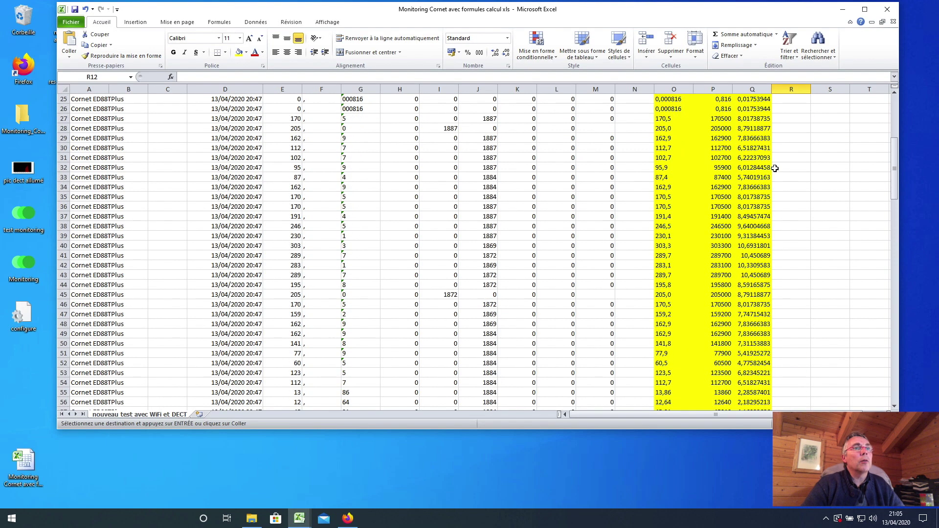
pyautogui.scroll(-11, 775, 168)
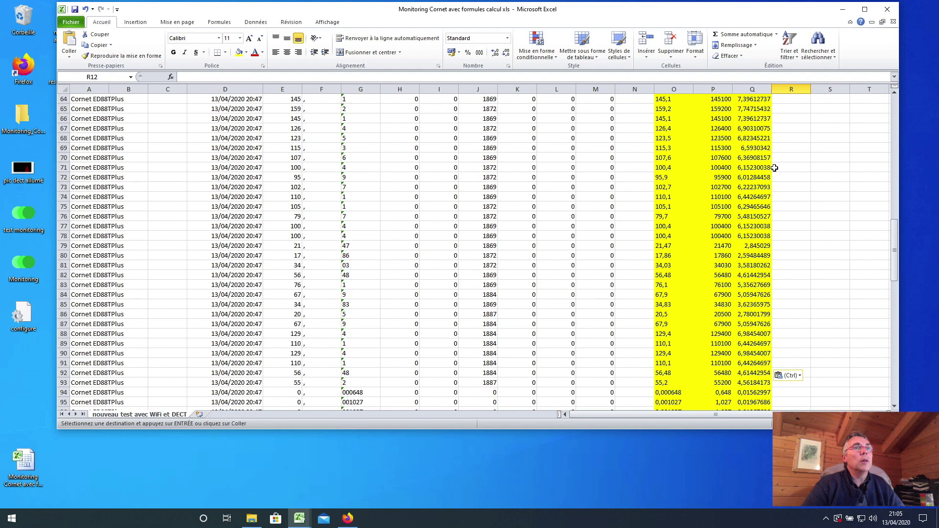
pyautogui.scroll(3, 775, 169)
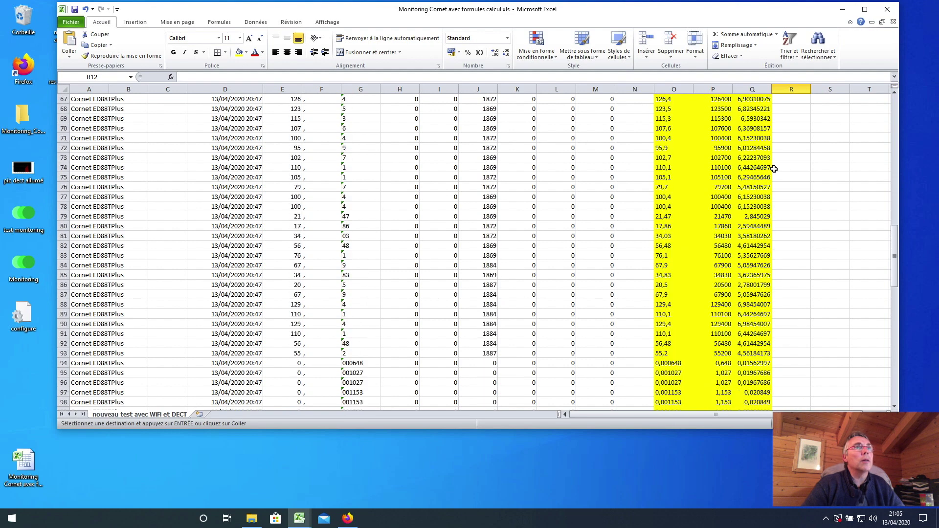
pyautogui.scroll(20, 774, 169)
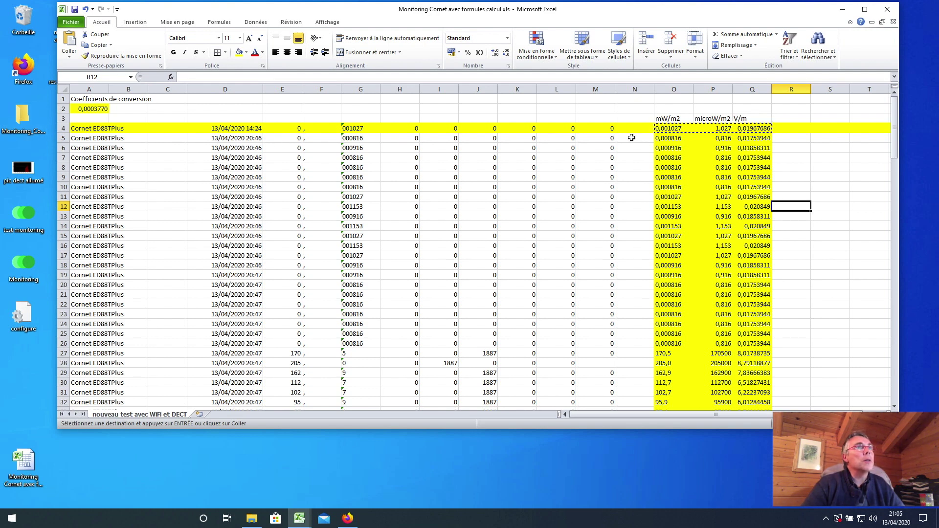
# Examine the row 5 formulas for mW/m2, microW/m2 and V/m in O5, P5 and Q5, keeping them as they are.
pyautogui.click(663, 139)
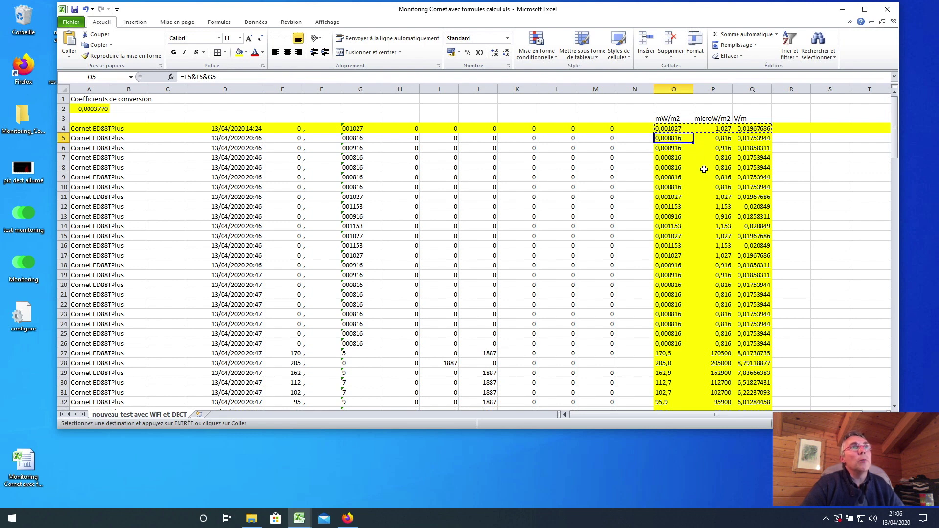
pyautogui.click(712, 138)
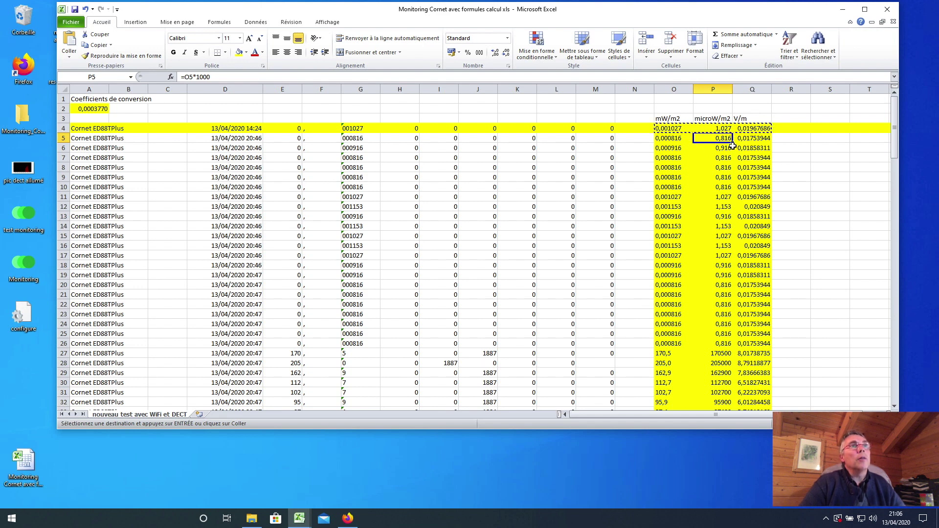
pyautogui.click(747, 141)
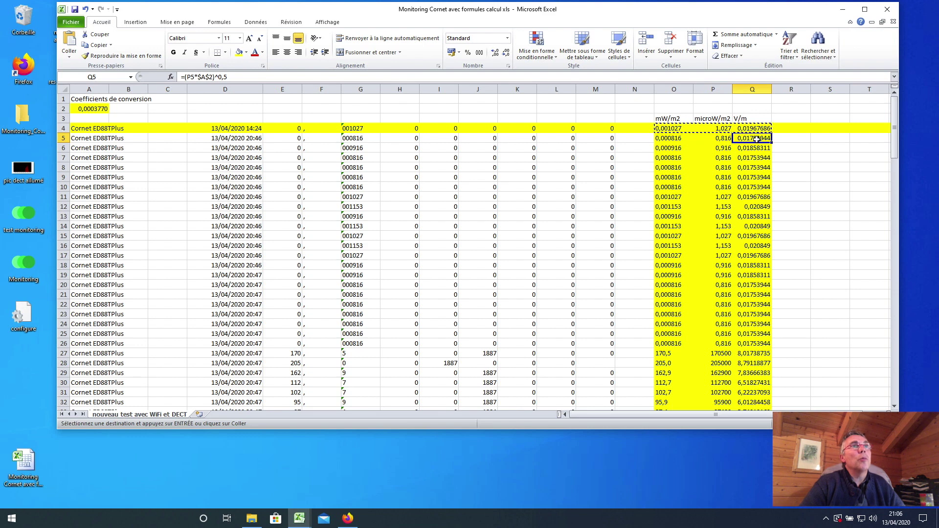
pyautogui.doubleClick(756, 139)
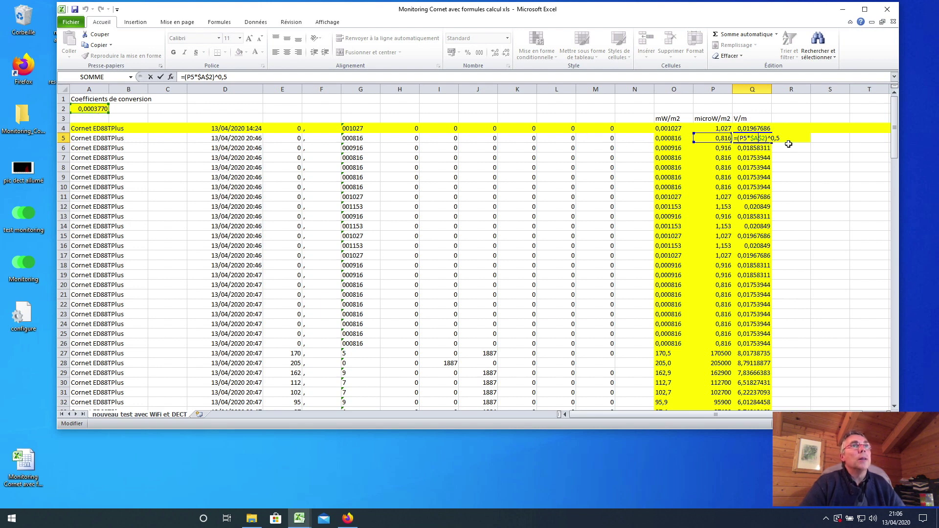
pyautogui.press('Return')
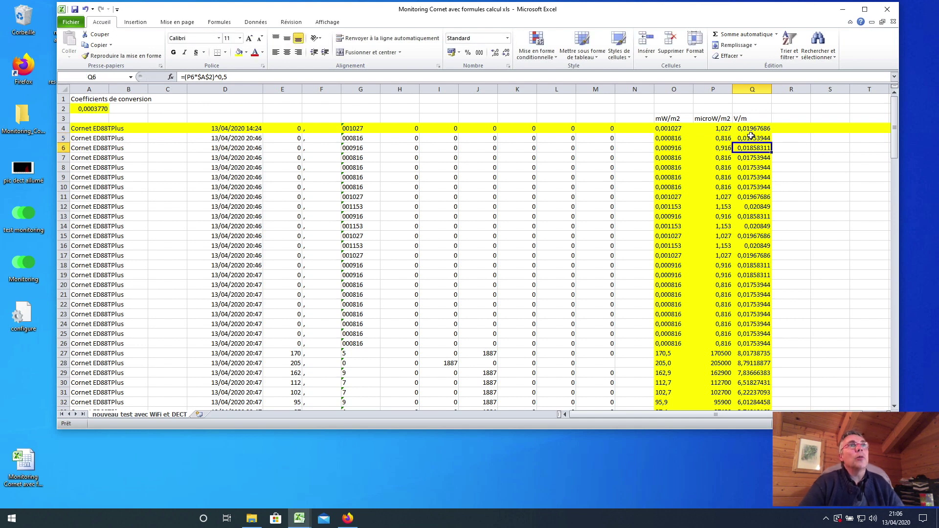
pyautogui.press('Up')
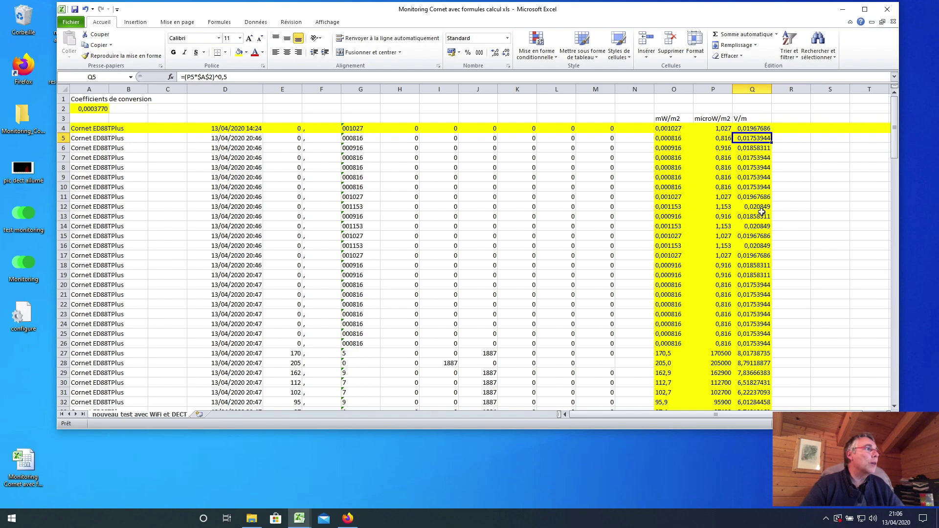
# Look through the V/m results to the end of the recording and return to the first rows.
pyautogui.scroll(-20, 761, 211)
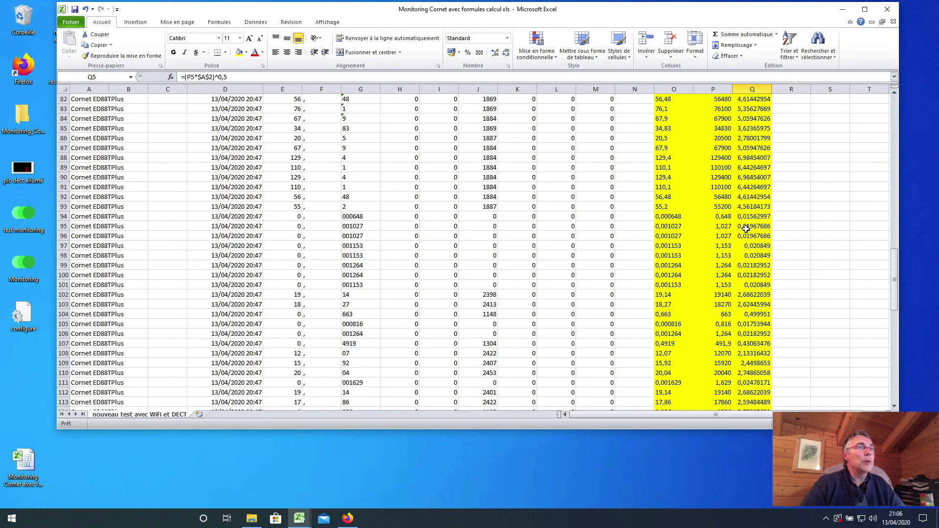
pyautogui.scroll(-17, 746, 229)
pyautogui.scroll(17, 745, 230)
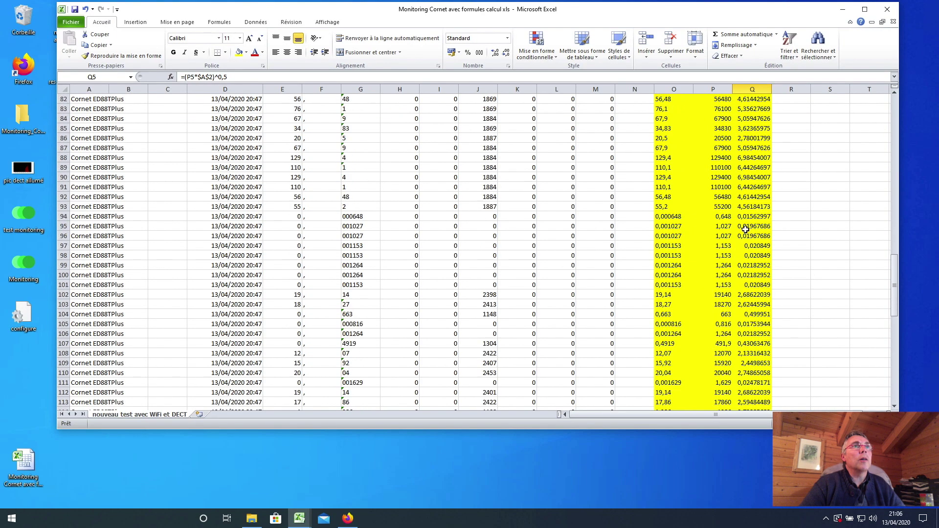
pyautogui.scroll(20, 745, 229)
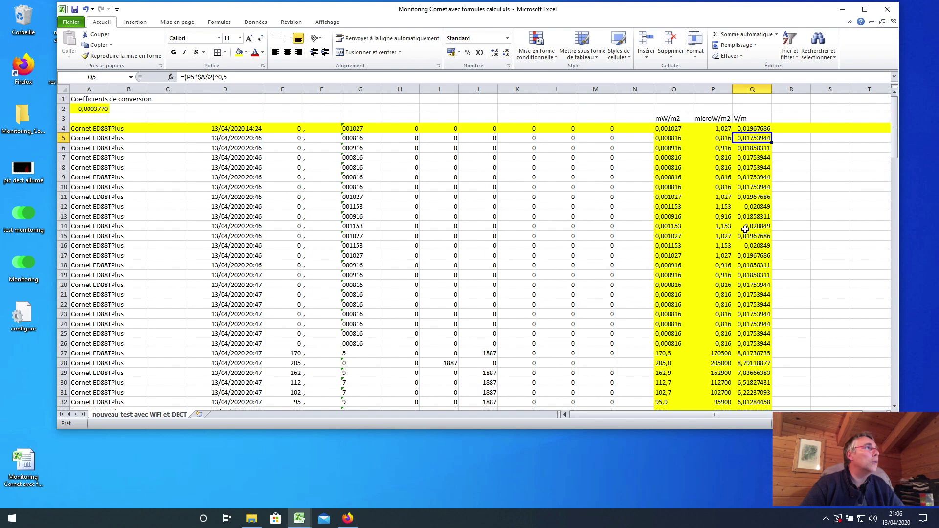